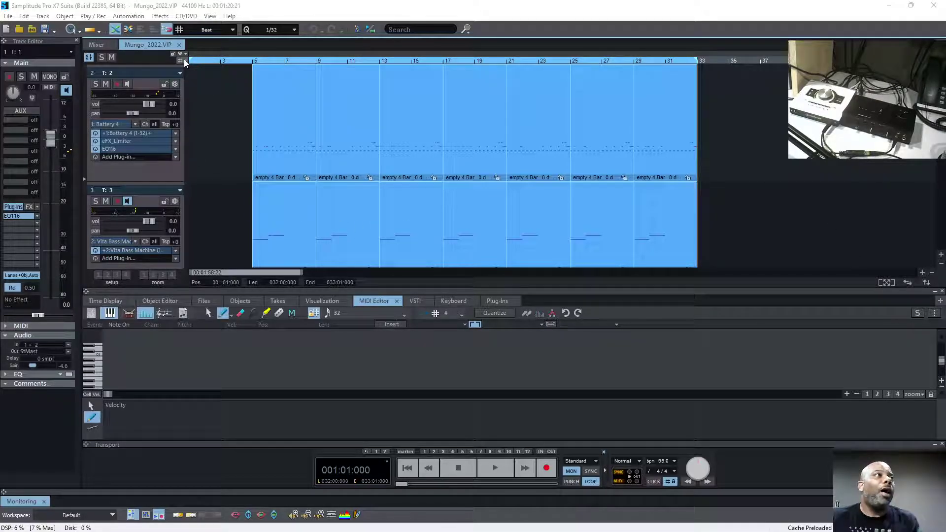
Step: Close the Mungo_2022 project, open the recent project ClearBeer_2022.VIP and dismiss its audio output notice
click(179, 45)
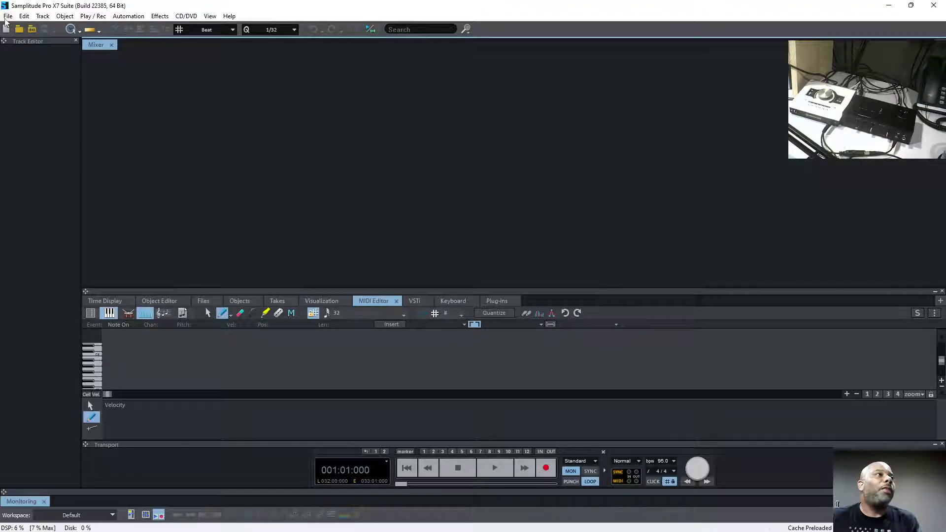
click(7, 16)
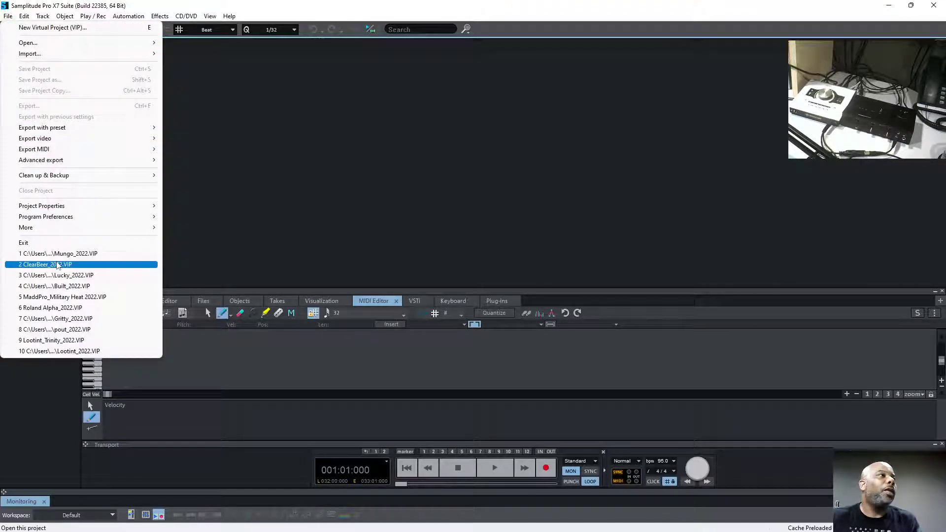
click(57, 267)
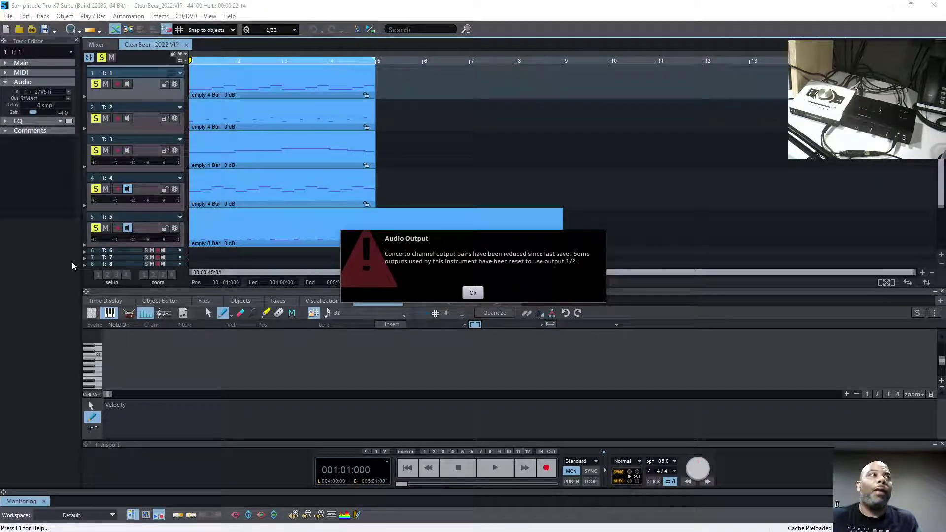
click(472, 292)
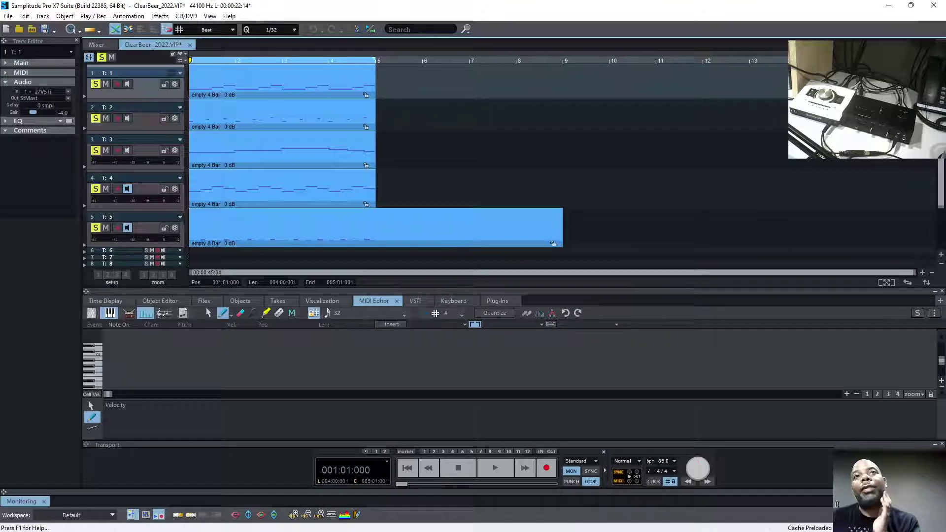
drag(945, 246, 757, 168)
click(810, 180)
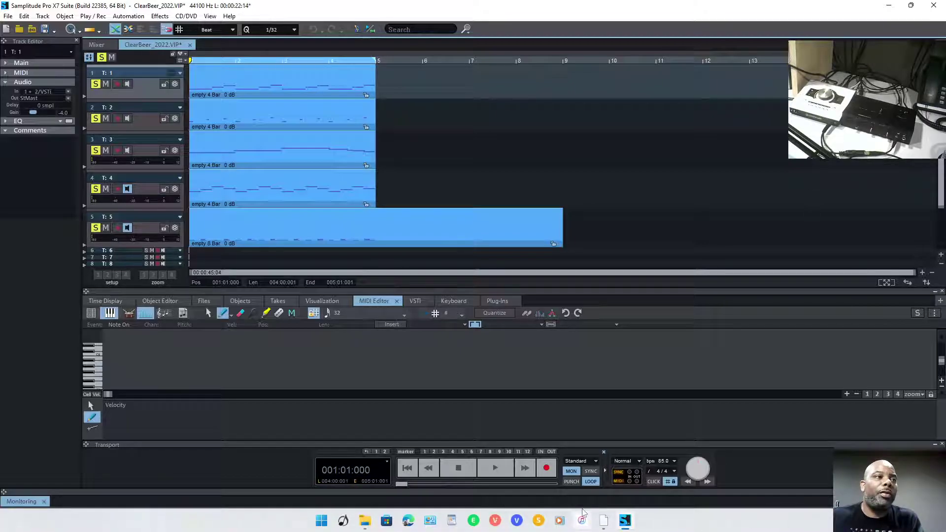
Step: Switch to the Windows Control Panel and examine the playback devices in the Sound settings, including which are disabled and which is default
click(432, 522)
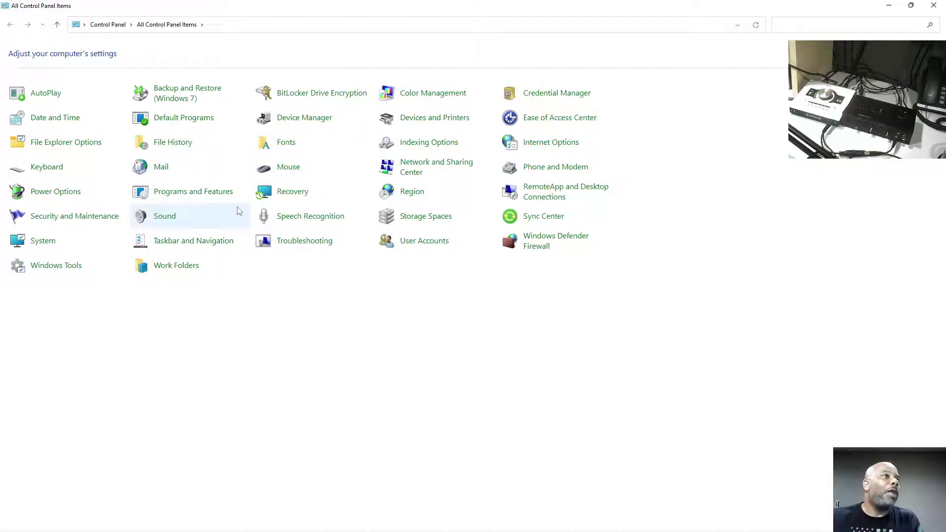
click(192, 220)
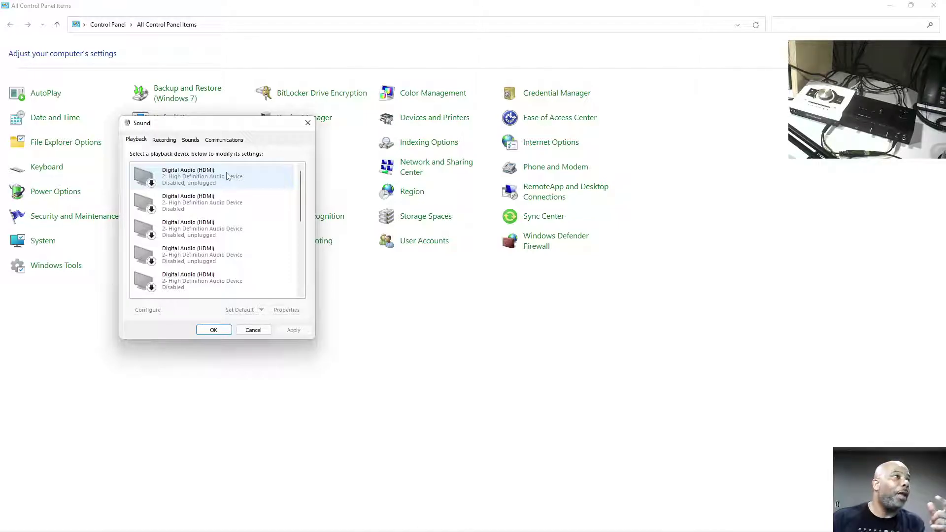
scroll(227, 176, down, 3)
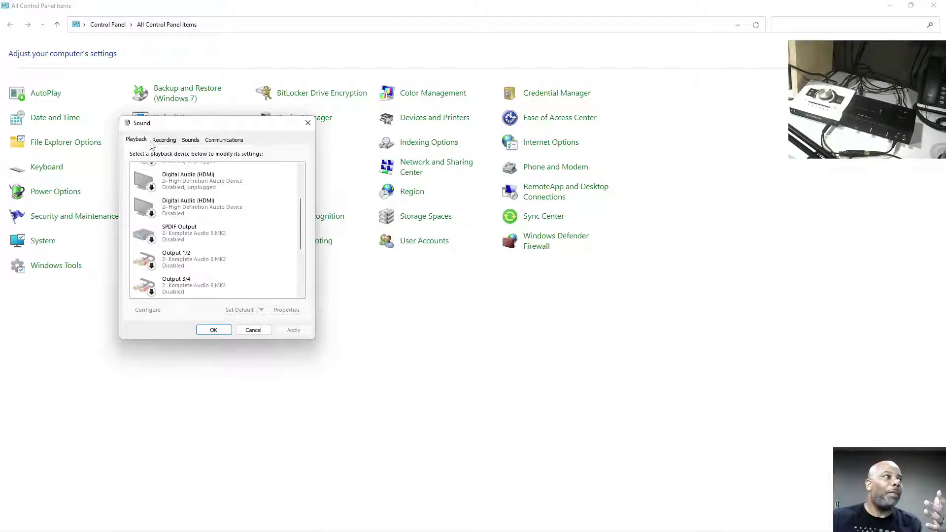
click(165, 143)
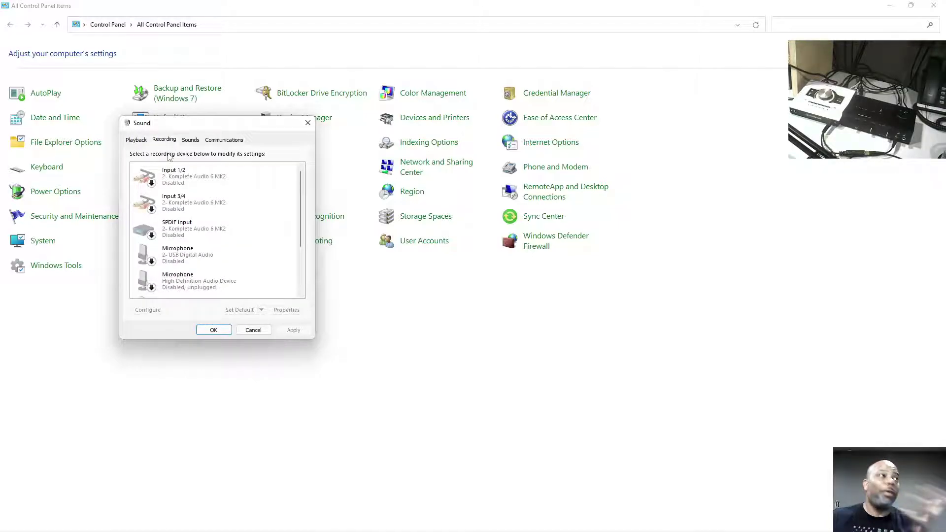
click(137, 141)
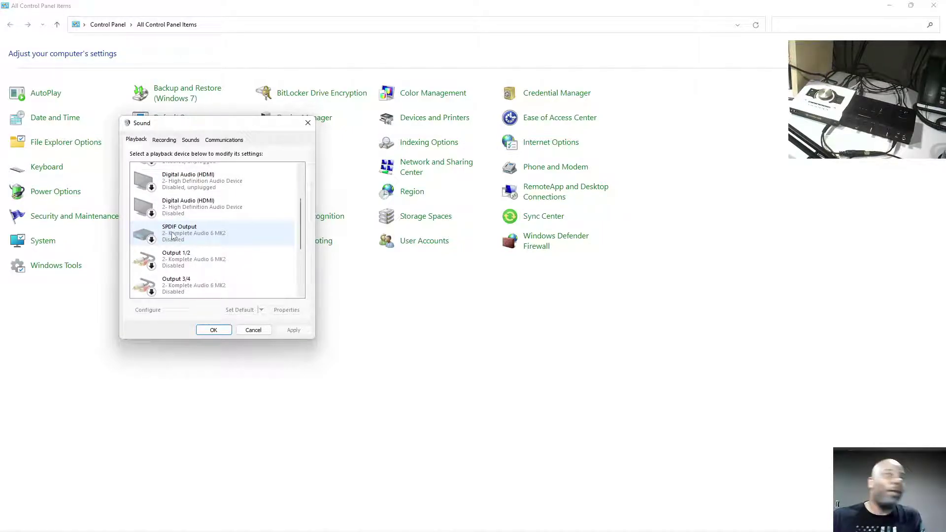
scroll(174, 234, down, 2)
scroll(175, 261, down, 2)
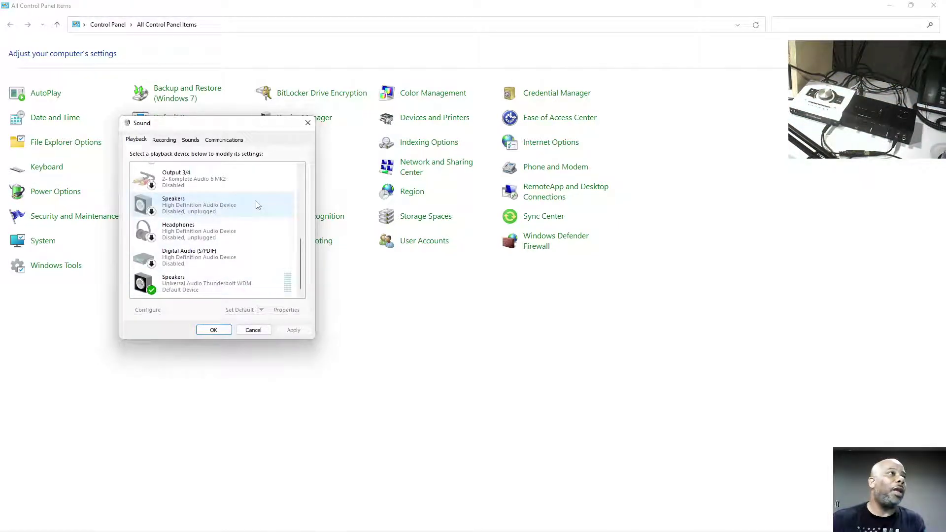
Step: Examine all recording devices in the Sound settings, including the Universal Audio microphone, and close the Sound settings and Control Panel
click(164, 140)
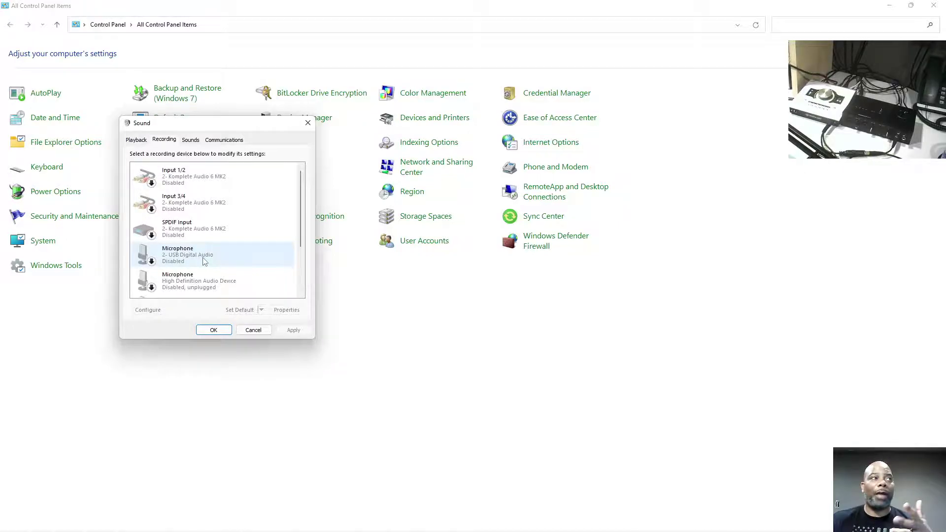
scroll(204, 283, down, 1)
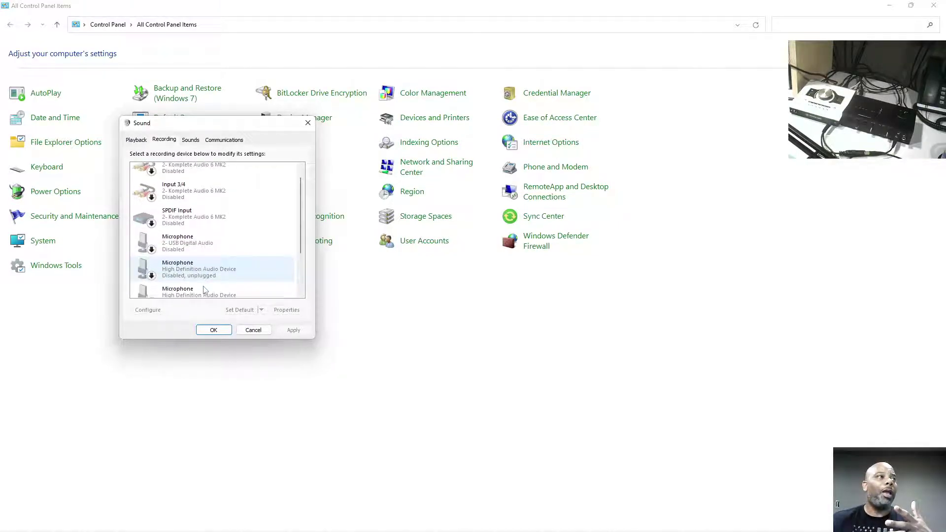
scroll(203, 279, down, 1)
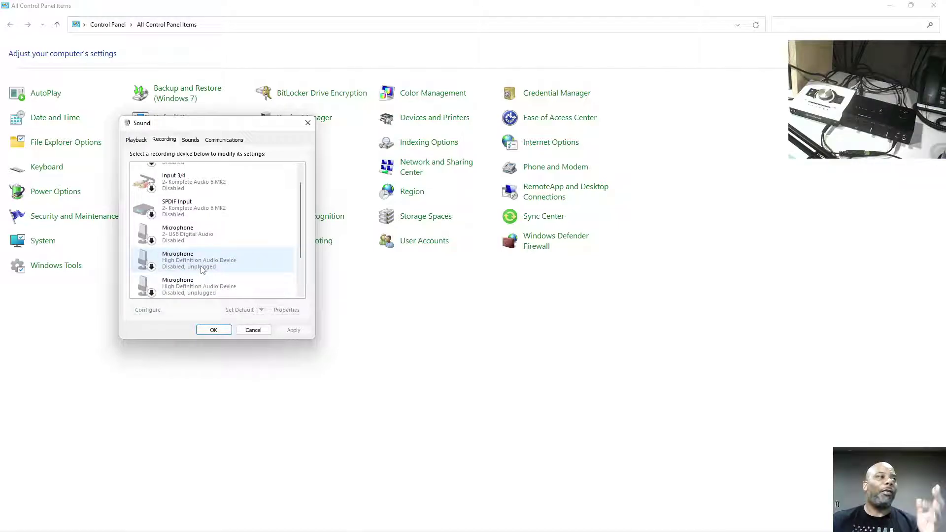
scroll(201, 269, down, 2)
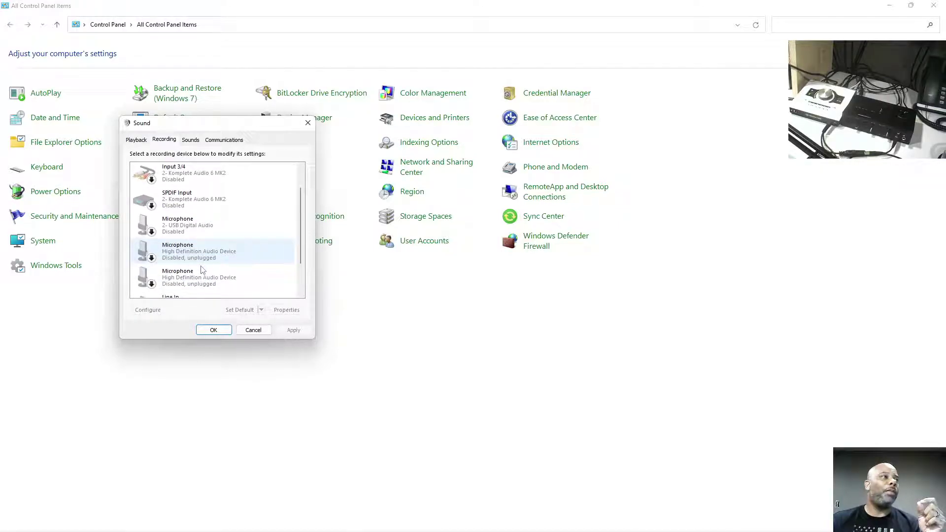
scroll(200, 268, down, 2)
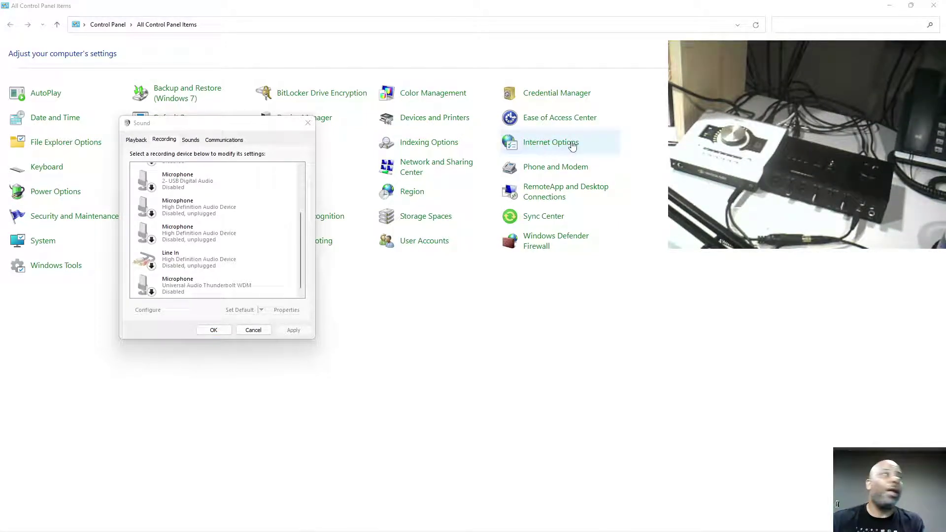
scroll(229, 277, down, 1)
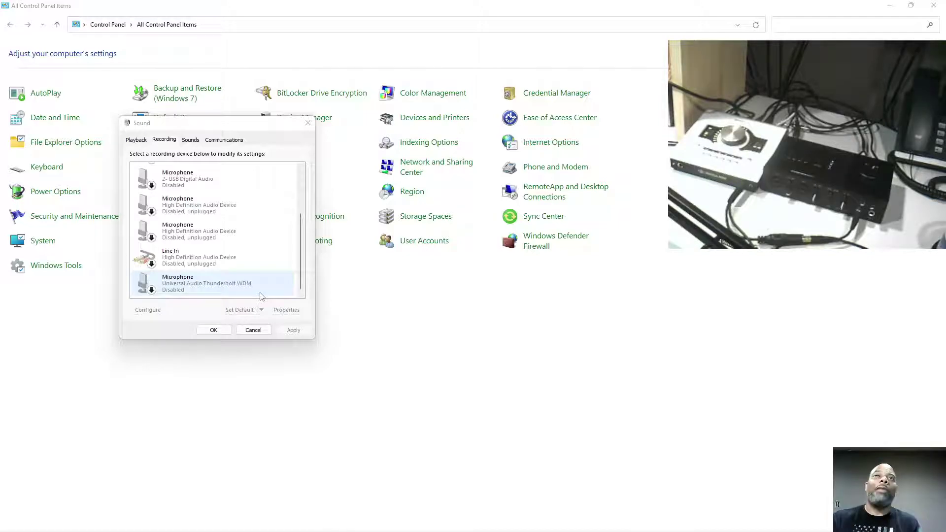
click(307, 123)
click(934, 5)
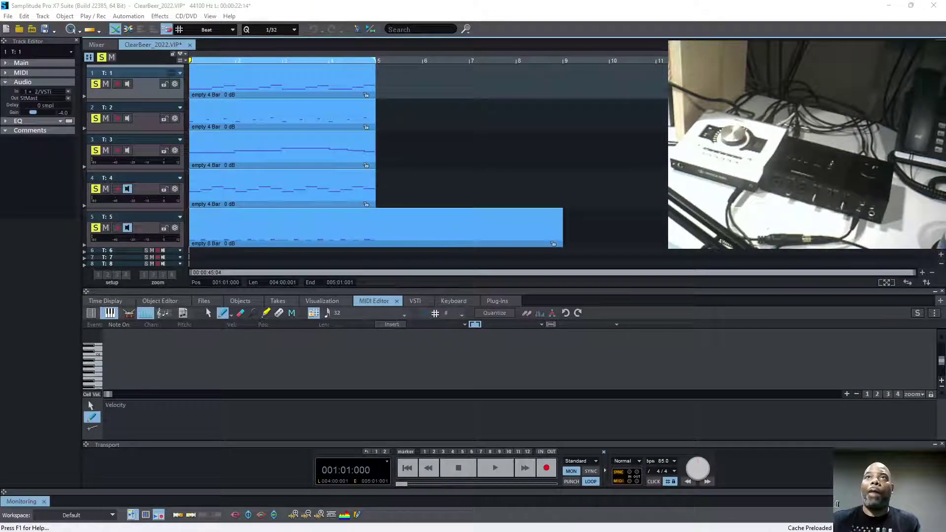
Step: Switch to OBS and maximize its window
key(alt+Tab)
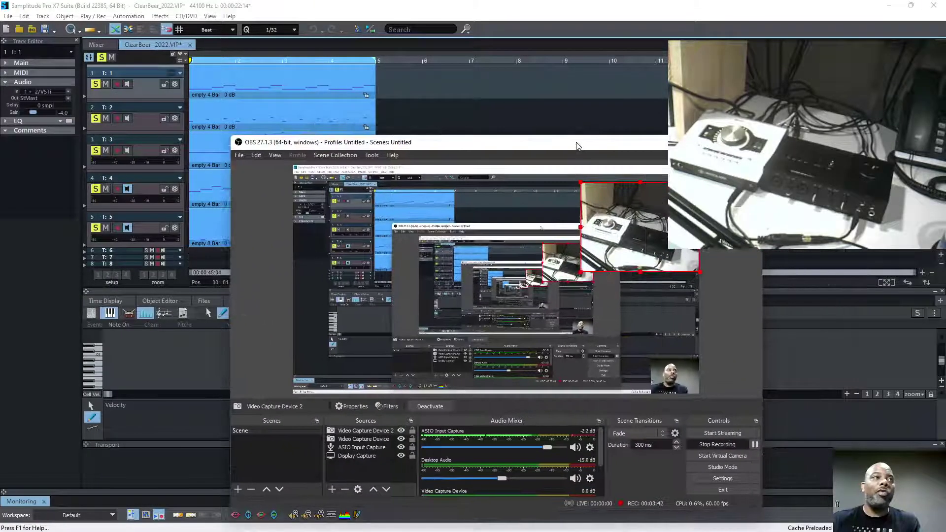
drag(577, 146, 725, 71)
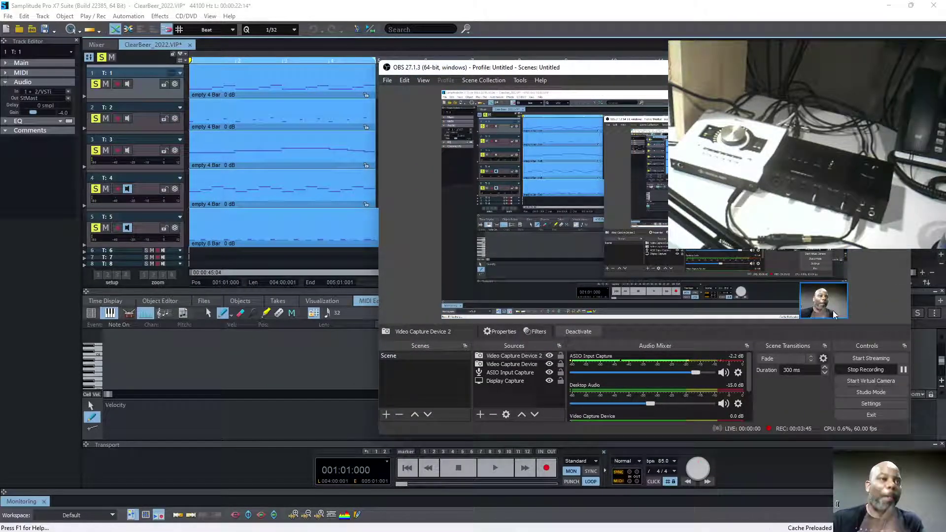
drag(772, 435, 778, 499)
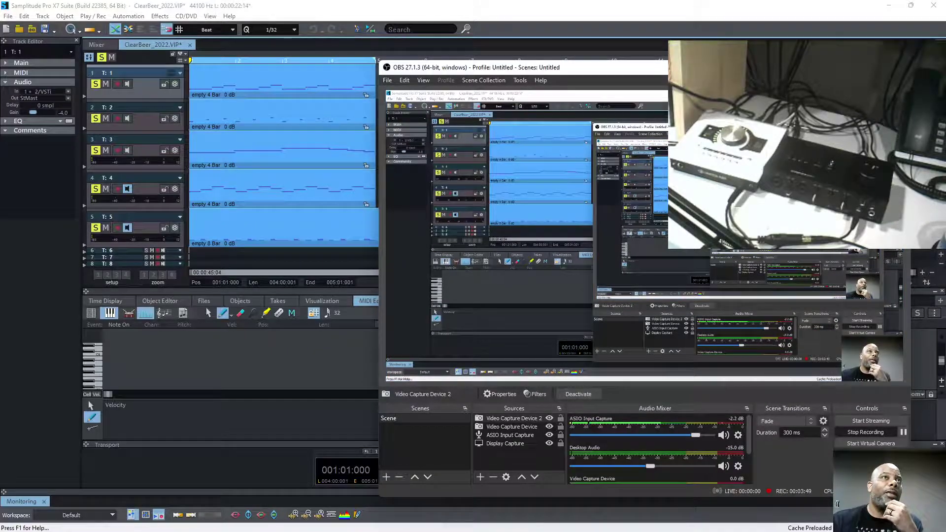
key(super+Up)
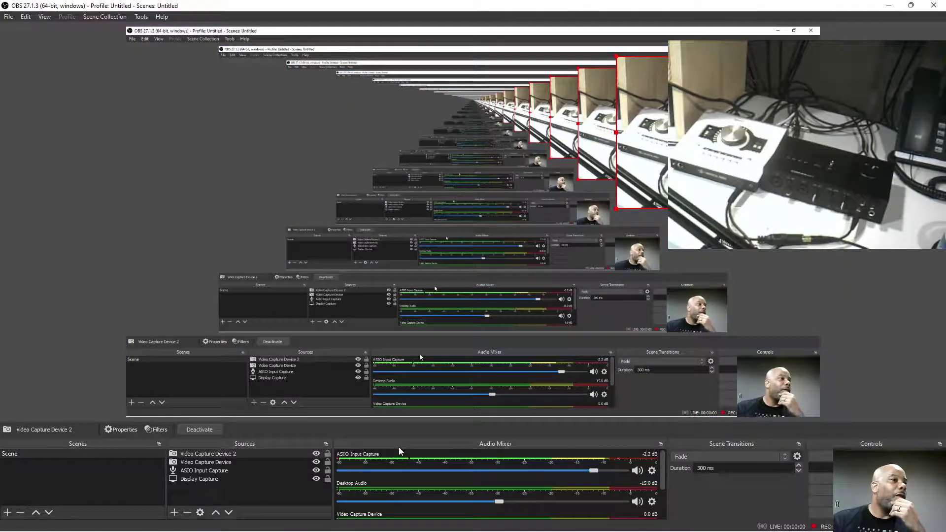
Step: Set the ASIO Input Capture source's device to Universal Audio Thunderbolt with the Mono format
double_click(234, 471)
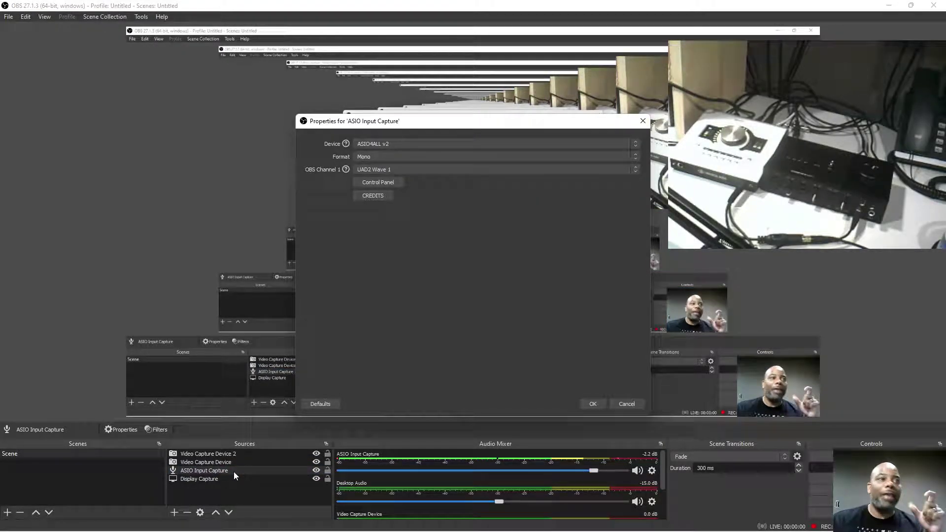
click(542, 146)
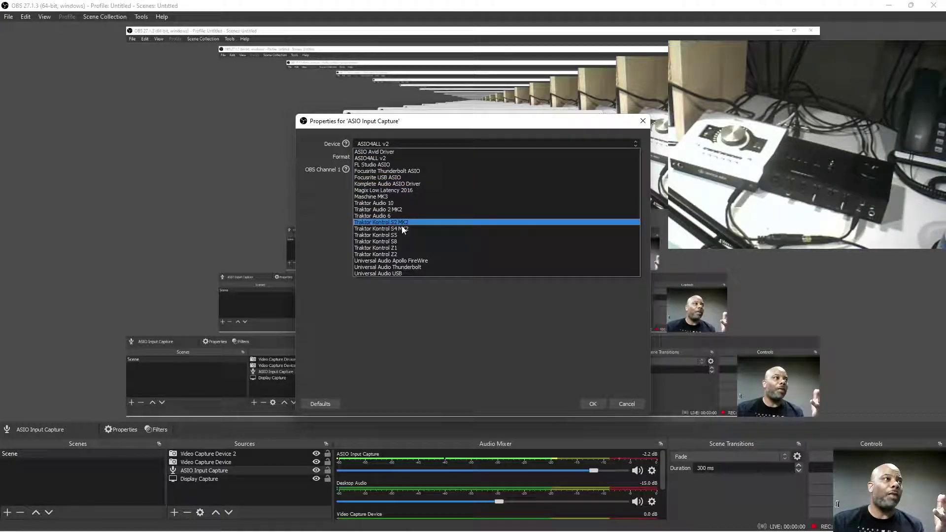
click(402, 268)
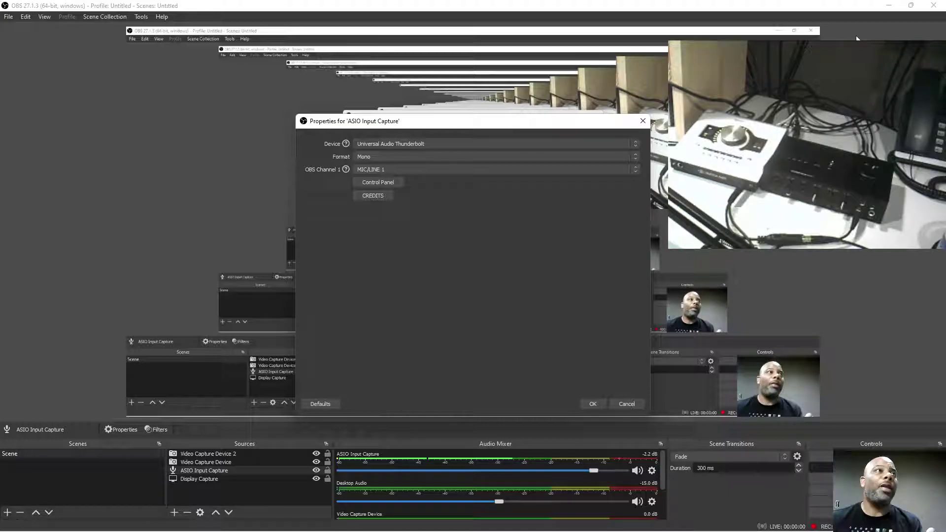
drag(583, 127, 483, 130)
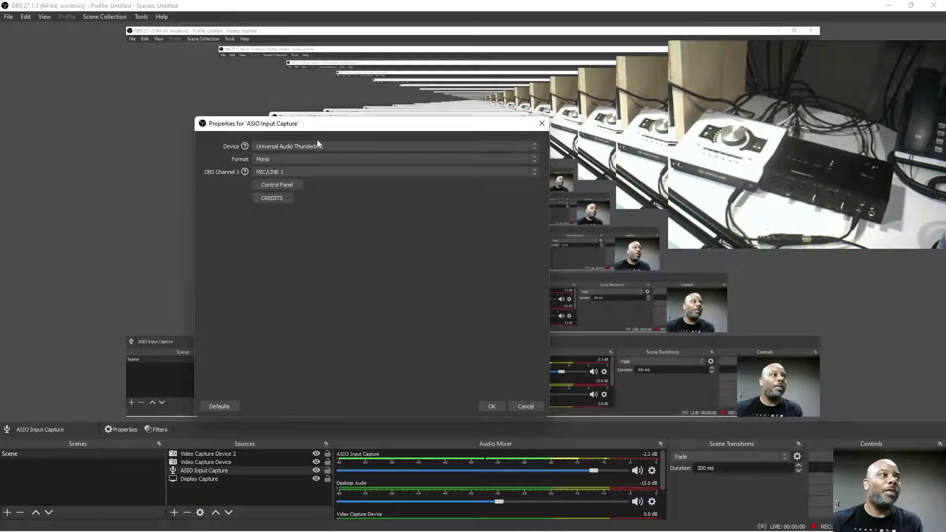
click(368, 159)
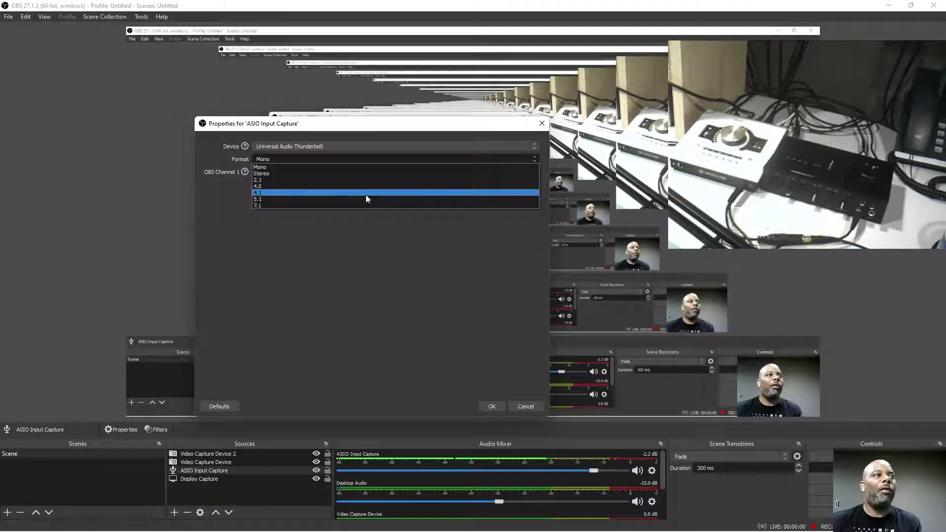
click(377, 167)
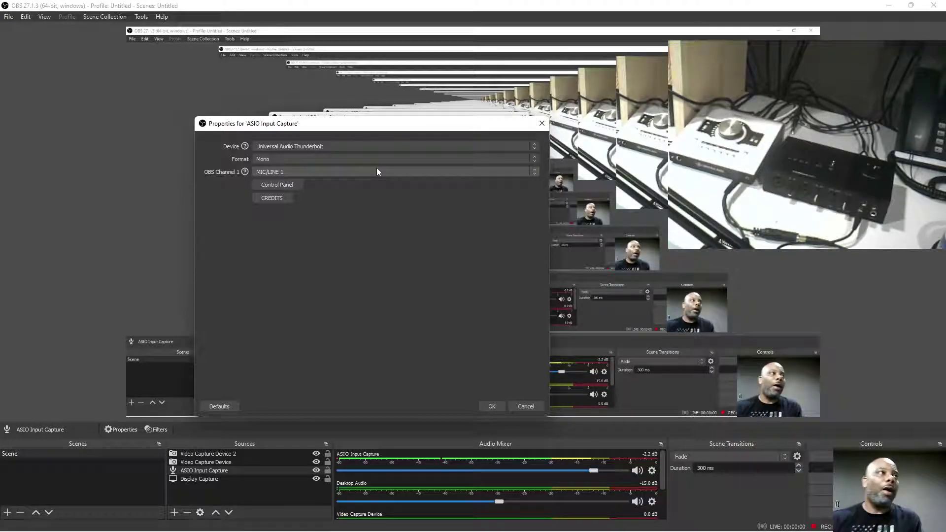
Step: View the audio device's Console Settings from the ASIO Input Capture properties, close them and accept the source properties
click(294, 188)
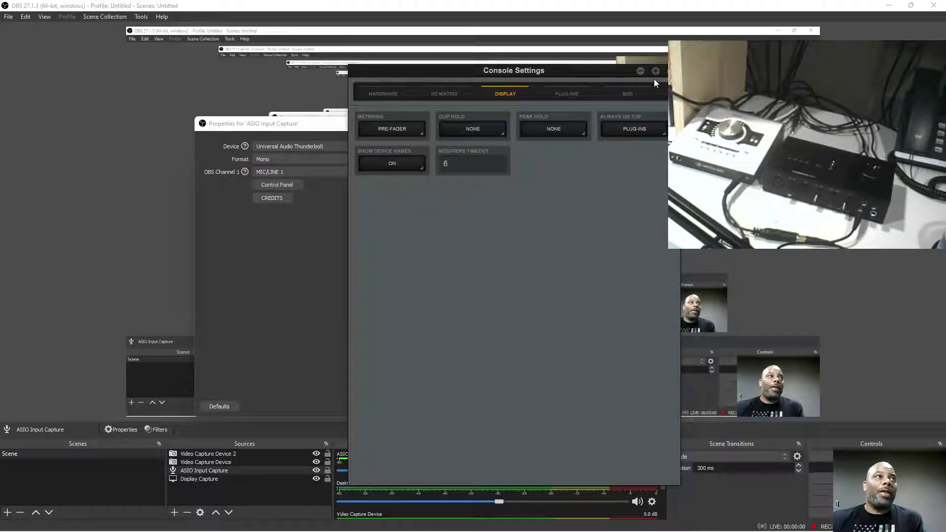
drag(599, 74, 489, 98)
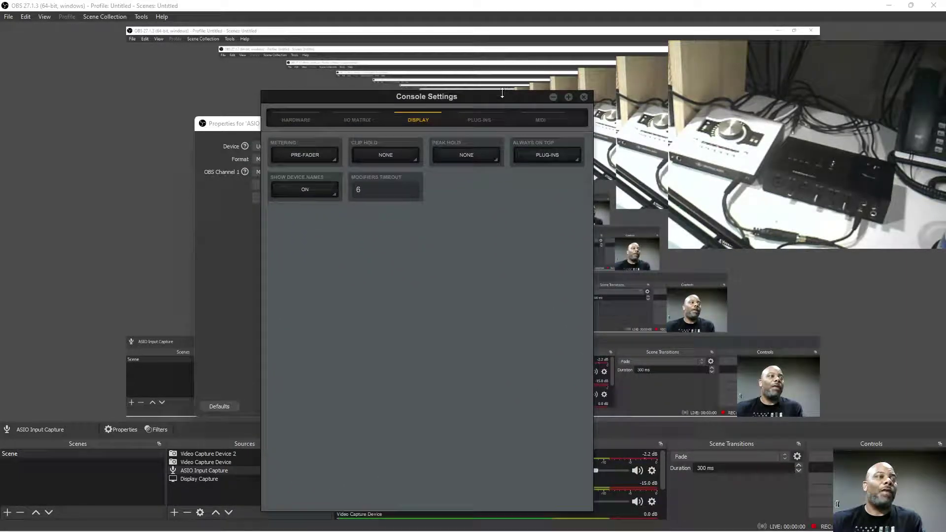
click(584, 98)
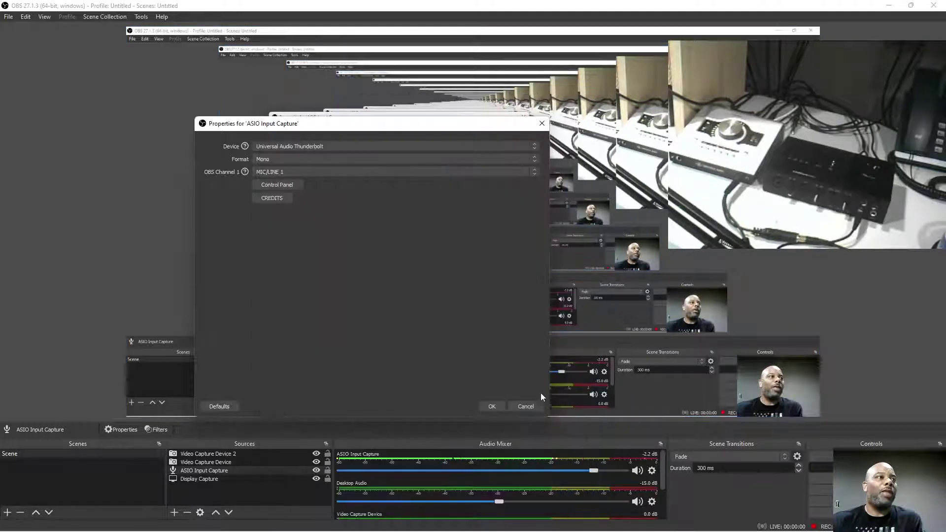
click(492, 406)
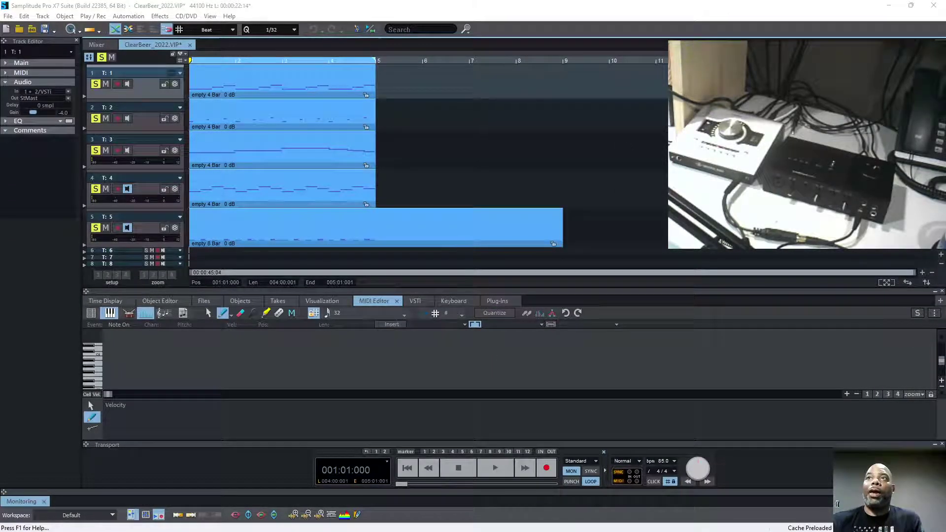
Step: Set Samplitude's driver system to Universal Audio Thunderbolt in the audio setup, accept it and close the start selection
click(230, 19)
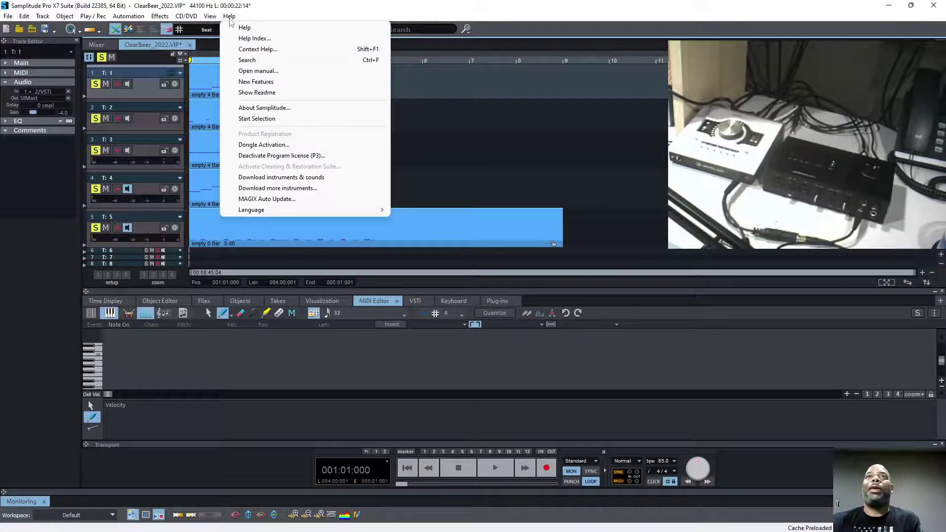
click(249, 119)
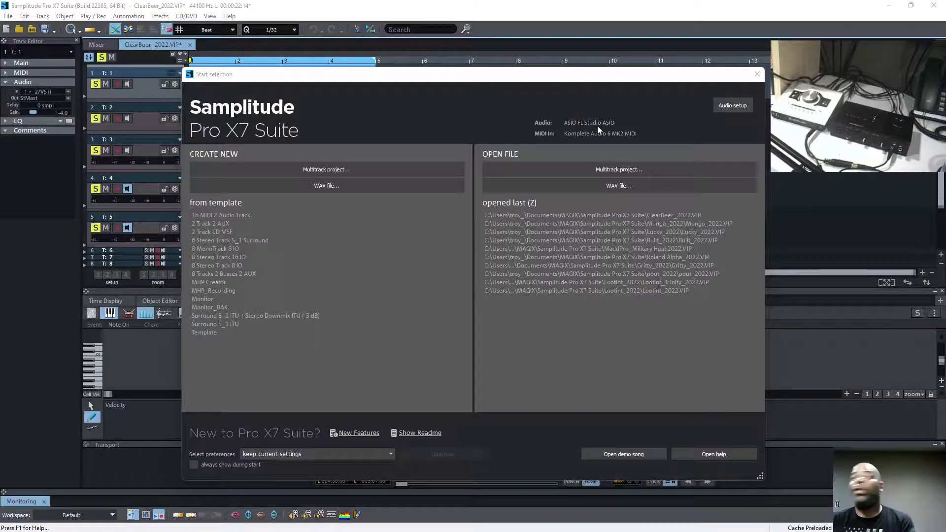
click(737, 109)
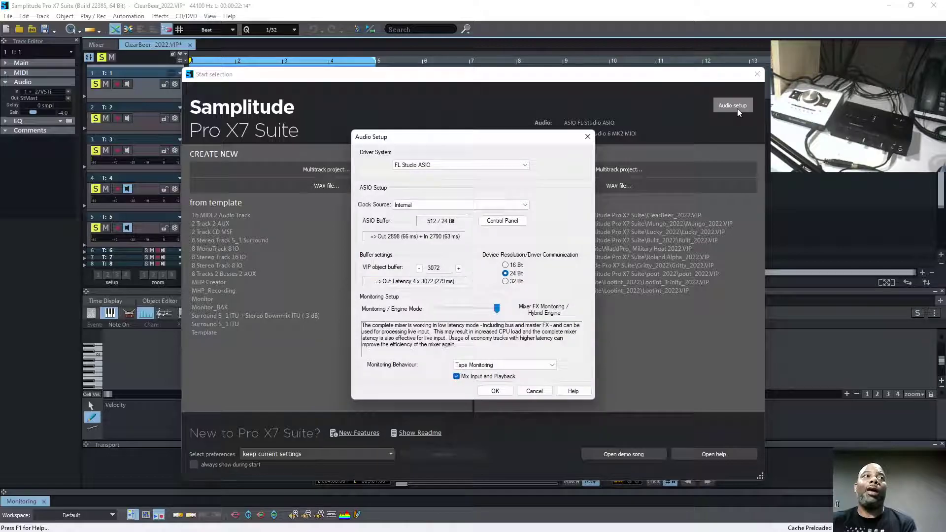
click(456, 166)
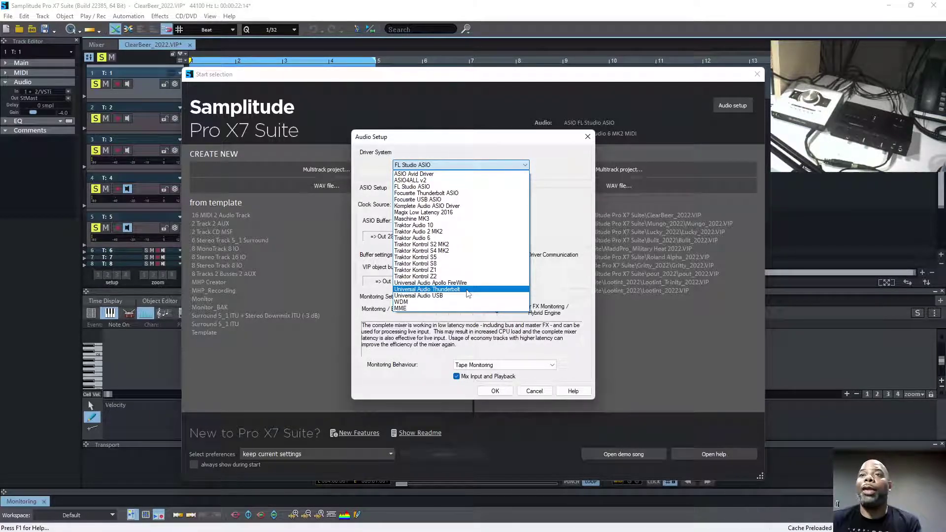
click(467, 290)
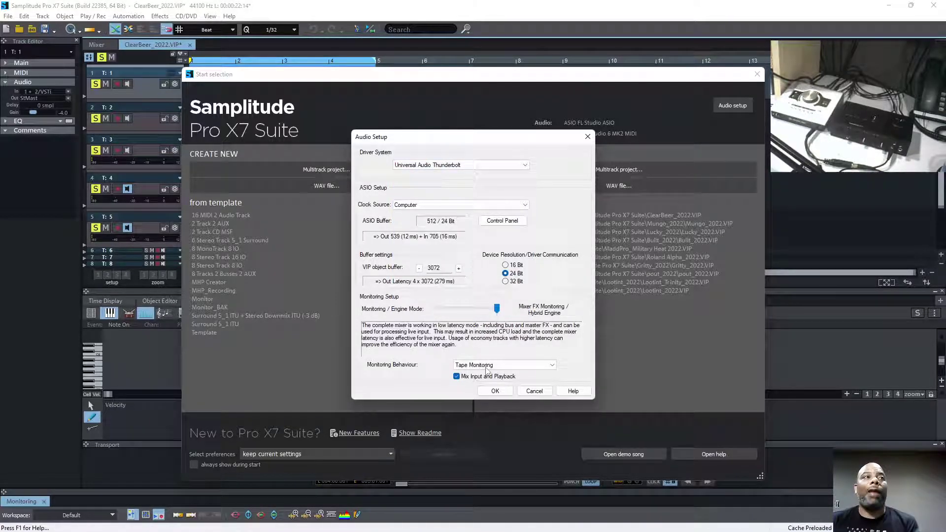
click(491, 391)
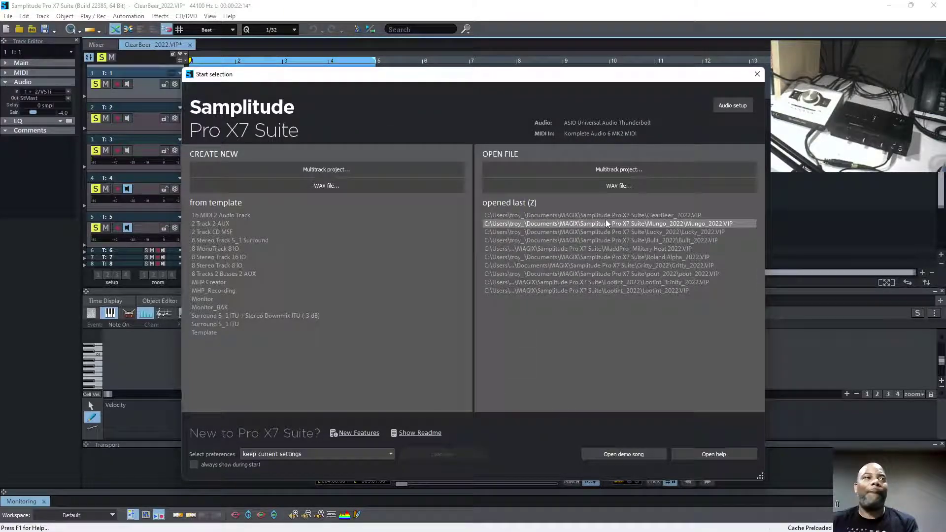
click(757, 74)
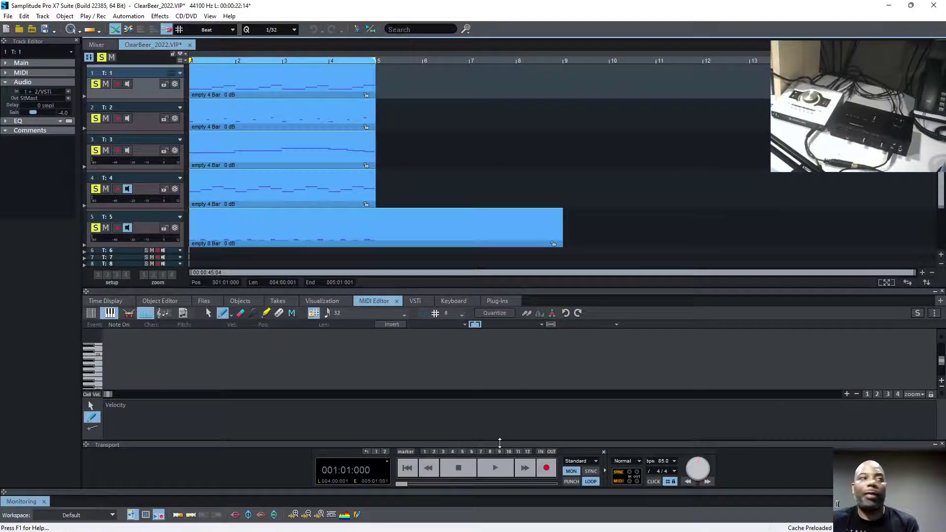
Step: Play the project, switch to OBS and reposition its window to check the audio mixer levels
click(494, 467)
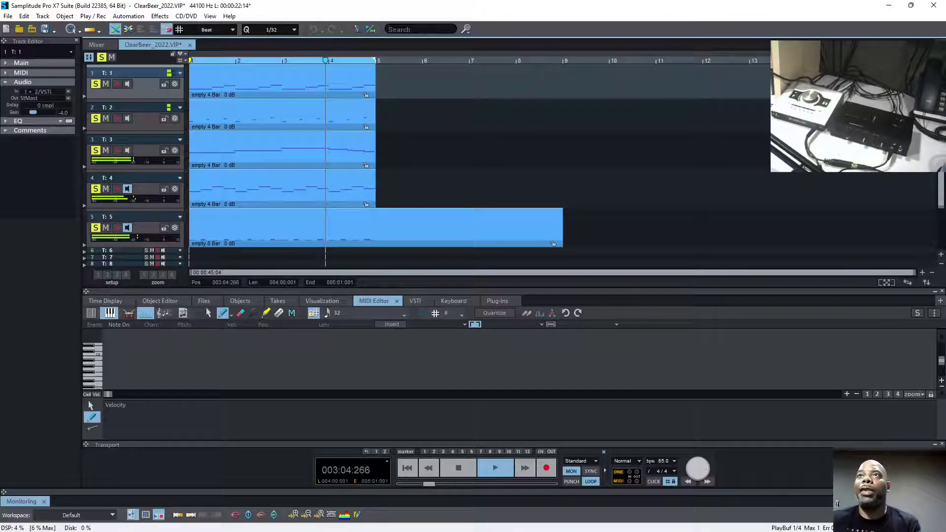
key(alt+Tab)
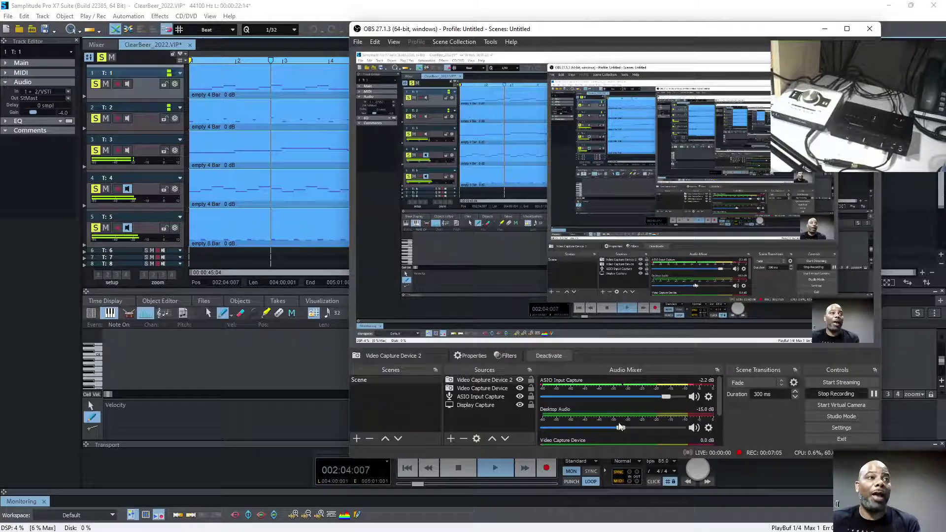
click(708, 428)
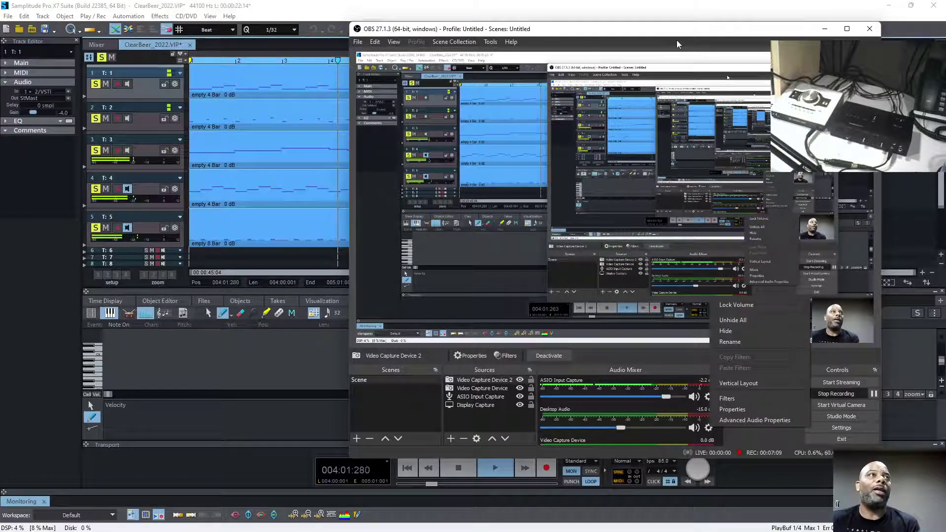
key(Escape)
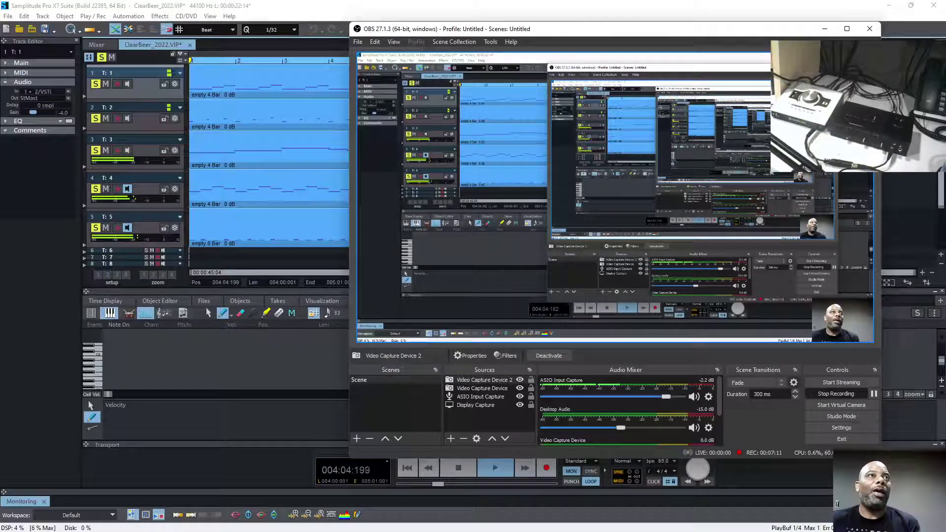
drag(779, 35, 591, 42)
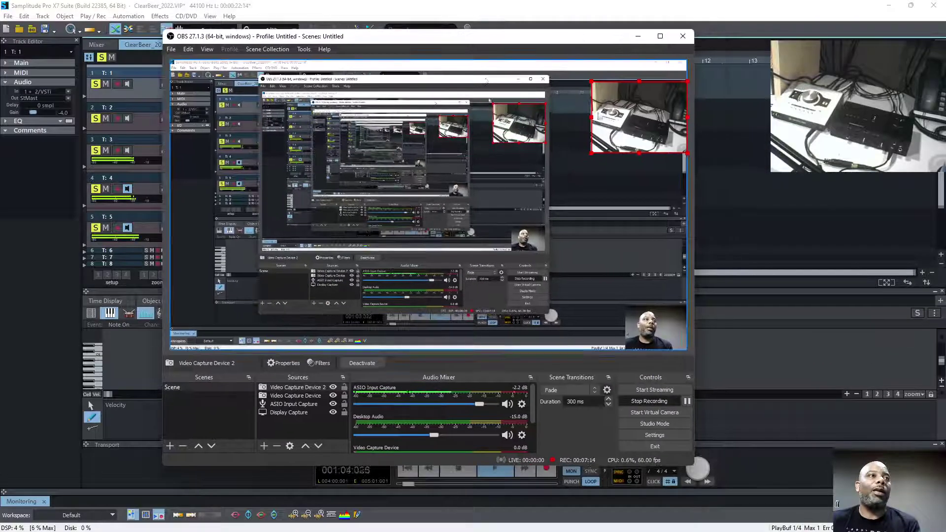
Step: Select Default as the Desktop Audio device in the OBS audio settings and accept the settings
click(654, 435)
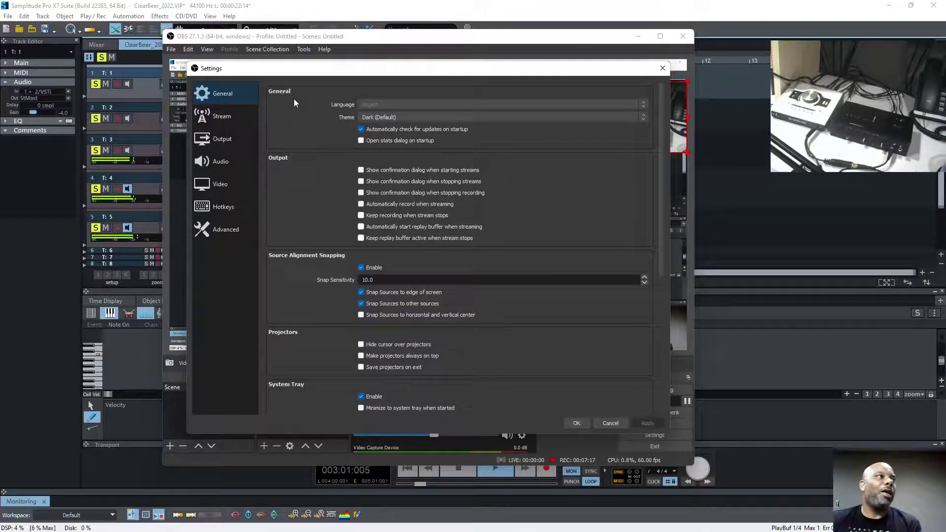
click(233, 164)
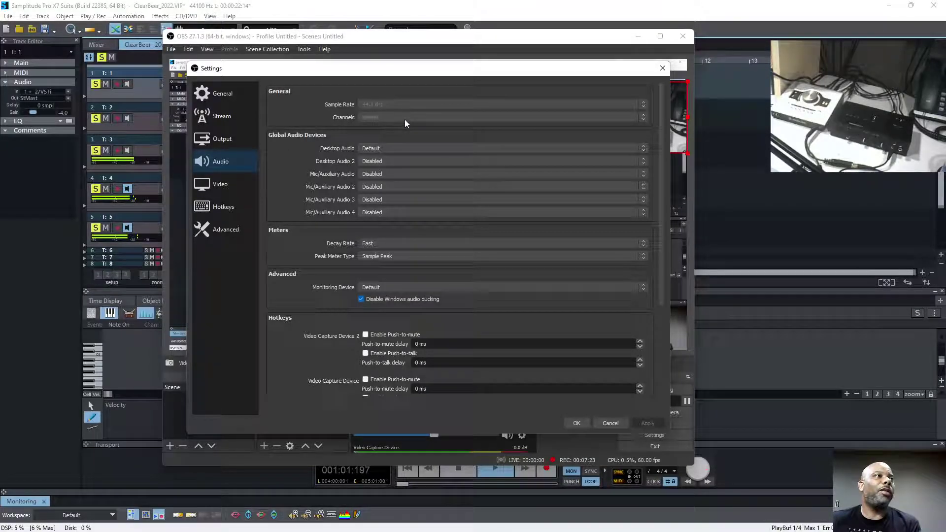
click(401, 148)
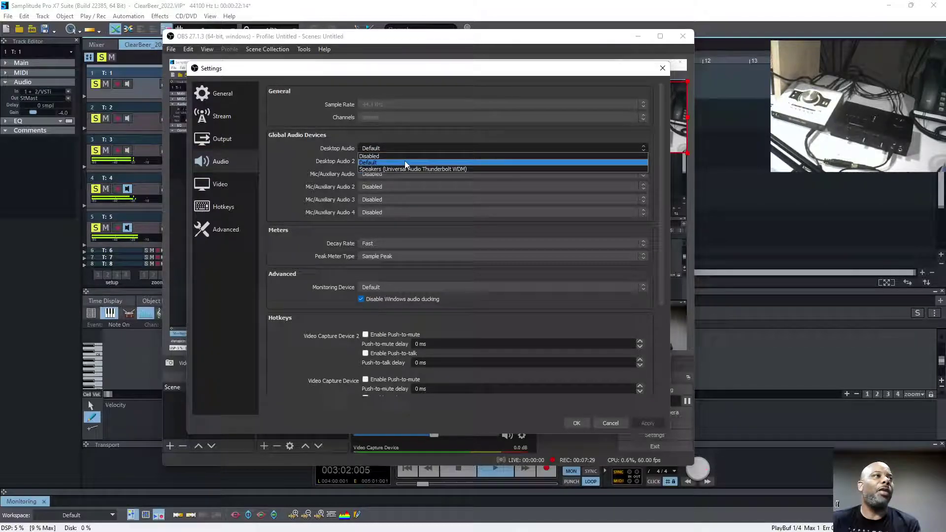
click(404, 162)
click(576, 424)
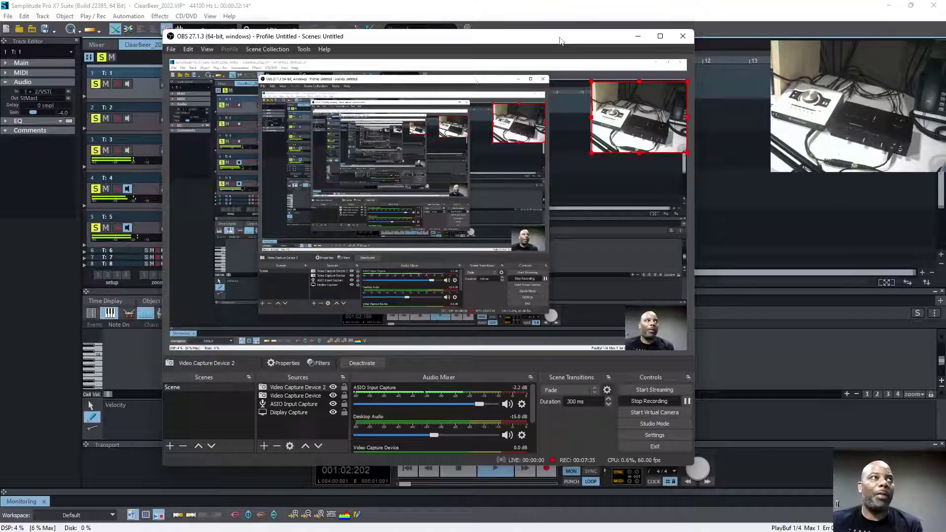
Step: Put the OBS window away, return to Samplitude and stop the project's playback
drag(568, 32, 592, 34)
click(663, 34)
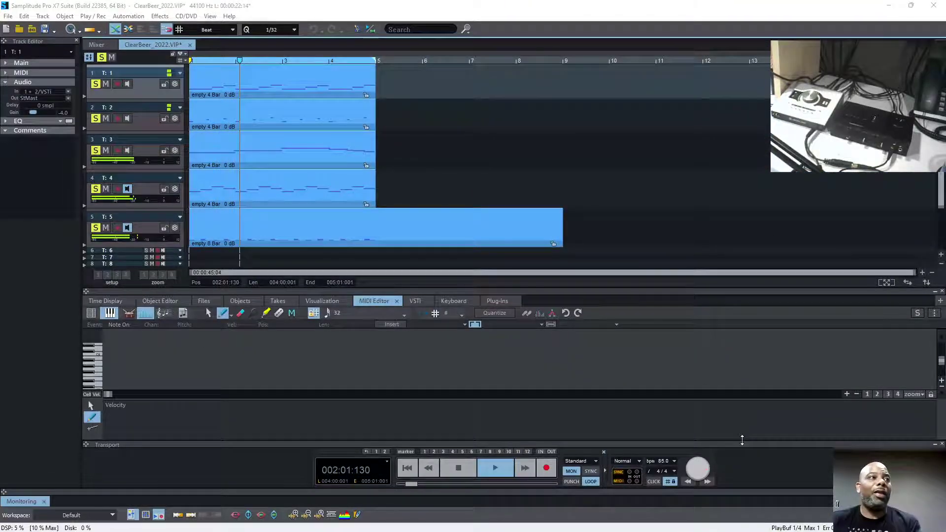
click(461, 467)
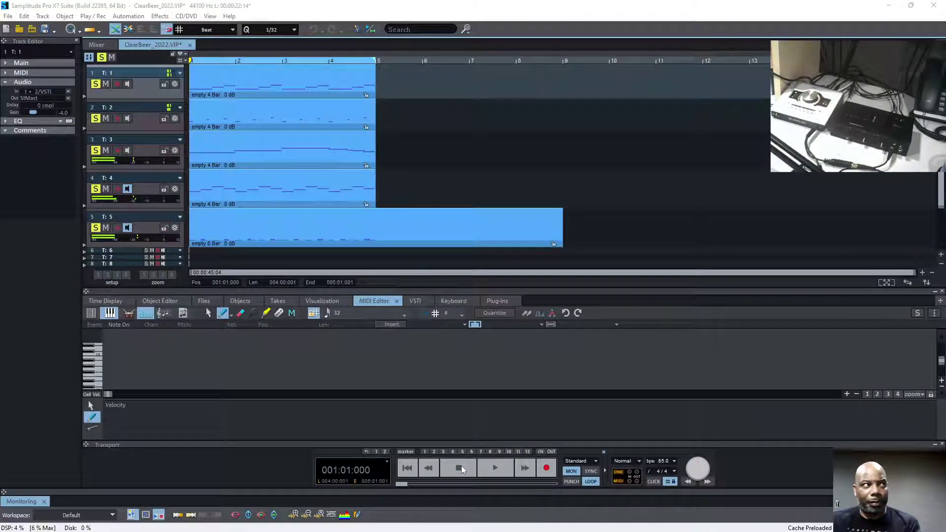
Step: Choose FL Studio ASIO as the driver system in Samplitude's audio setup and open the driver's own settings
click(230, 17)
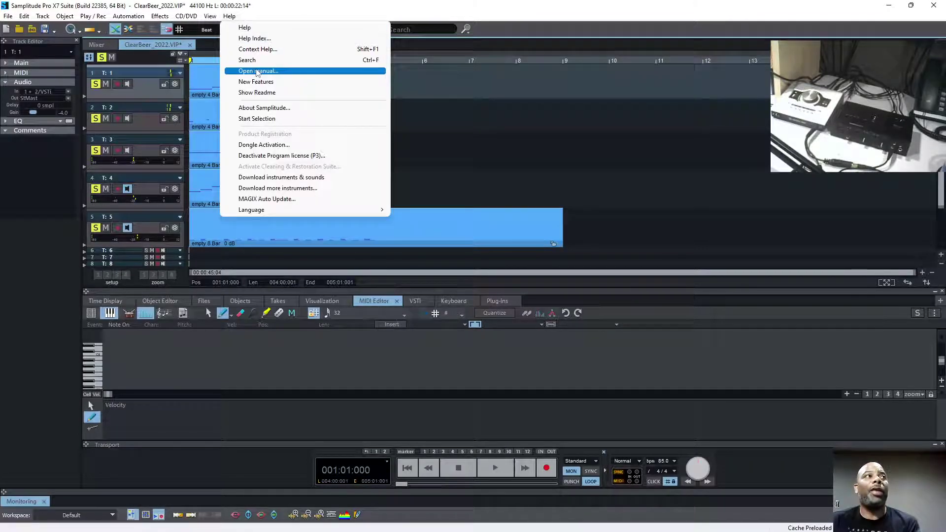
click(281, 118)
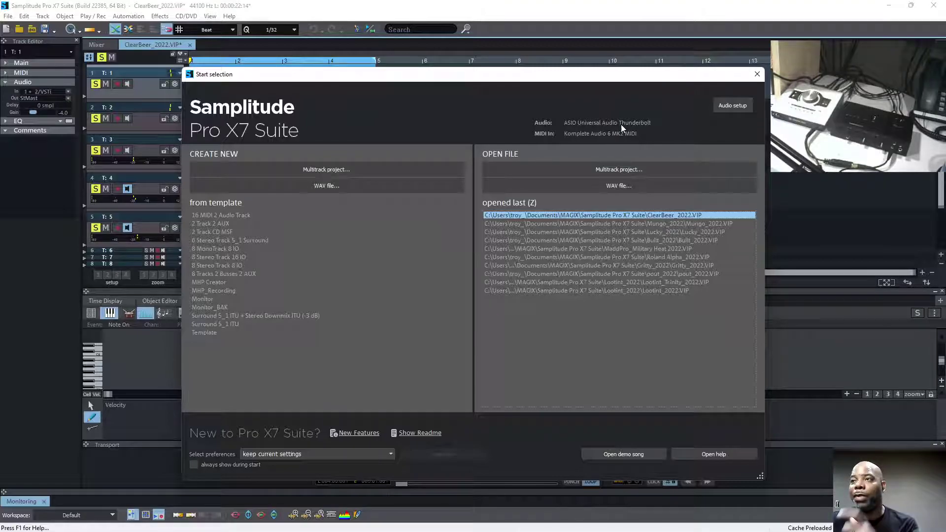
click(733, 105)
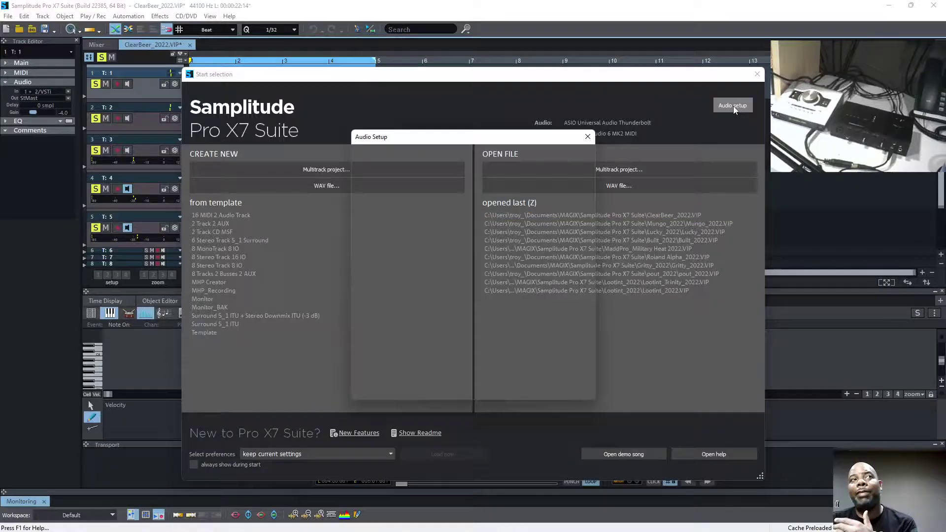
click(521, 165)
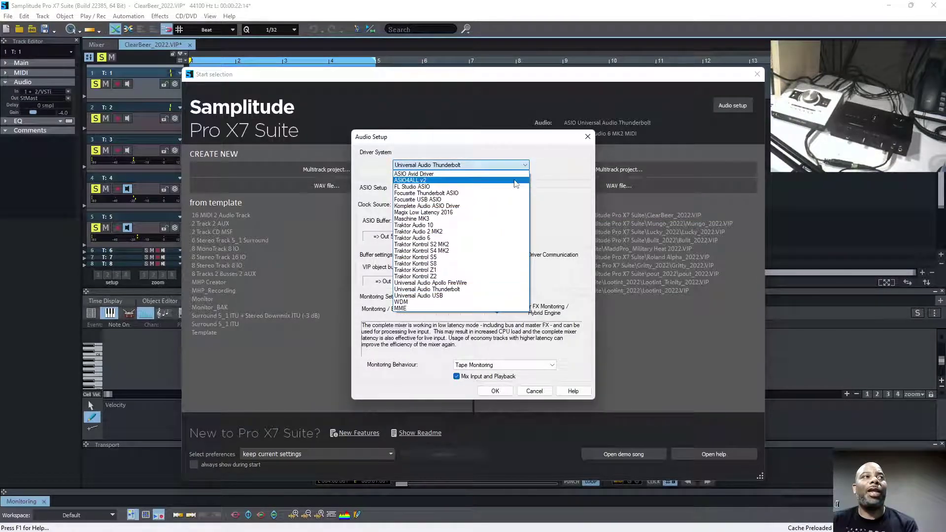
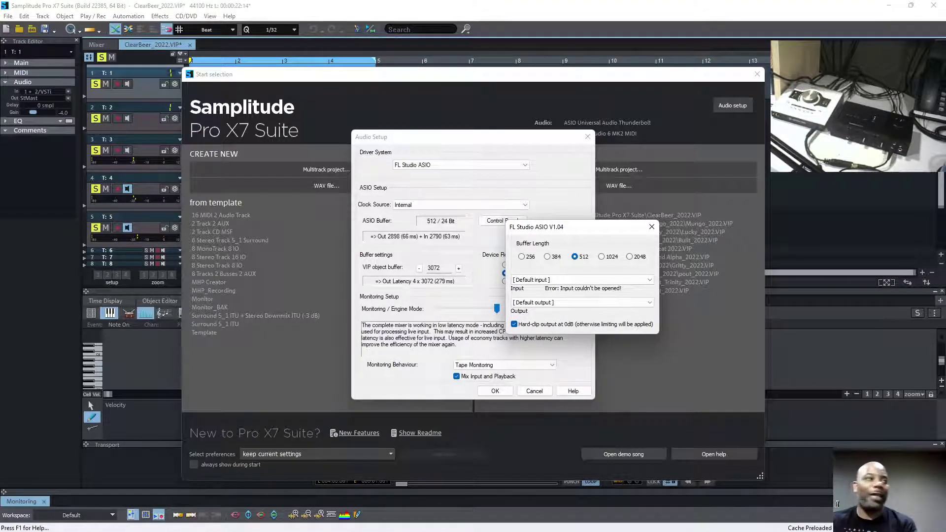
Step: Switch to Control Panel, examine the playback and recording devices in the Sound settings, close them and return to Samplitude
mouse_move(419, 527)
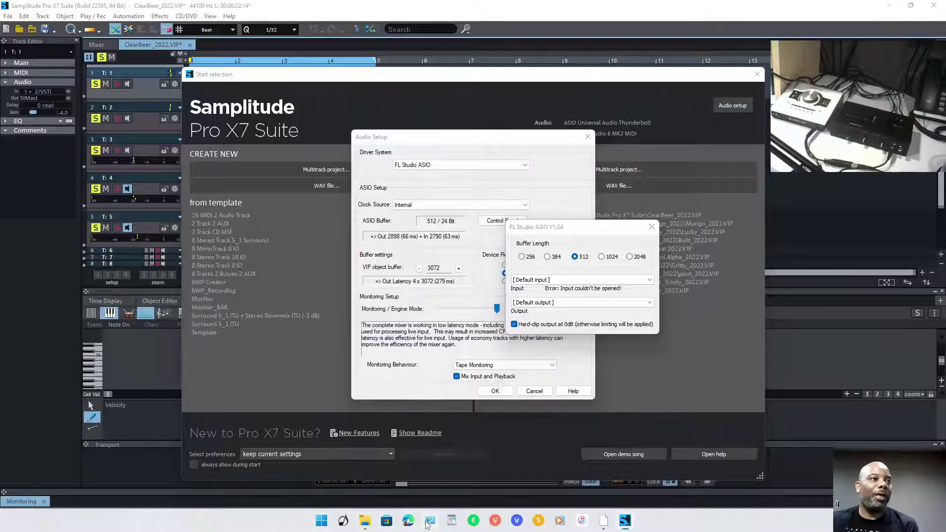
click(430, 520)
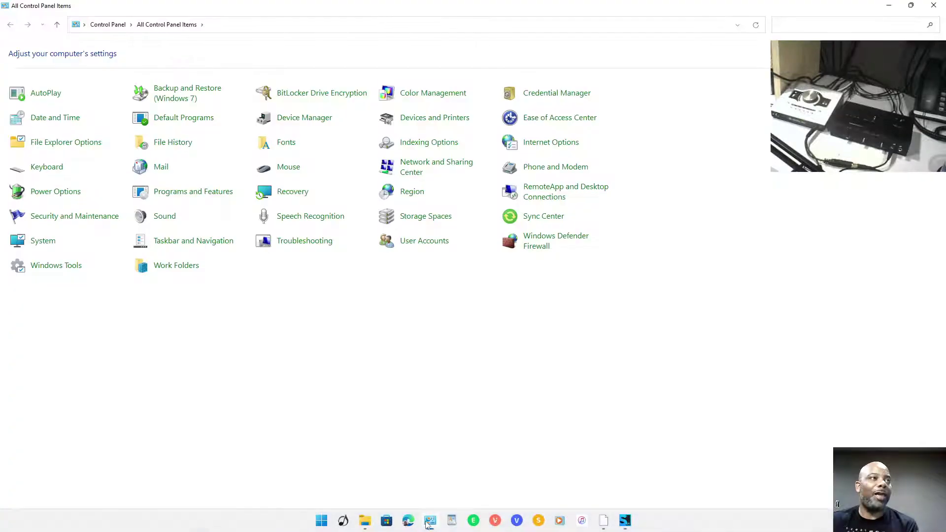
click(169, 218)
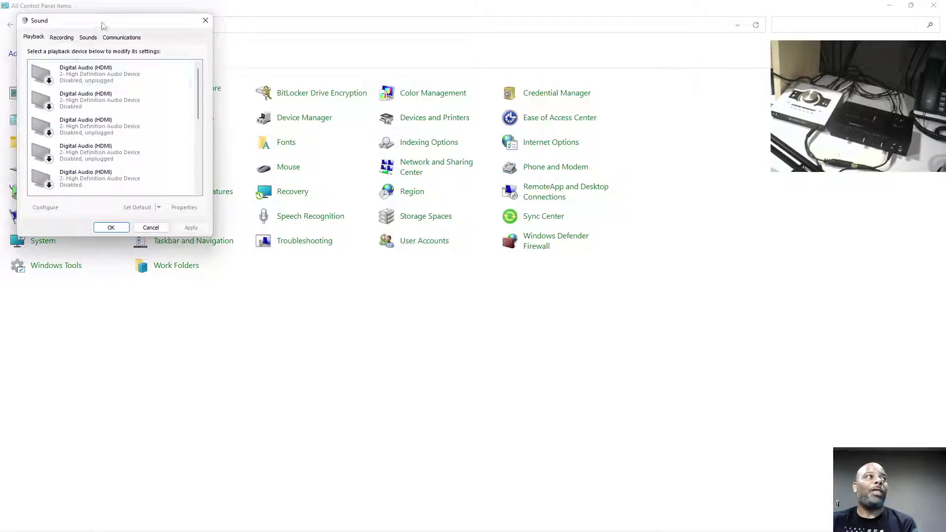
drag(102, 25, 519, 79)
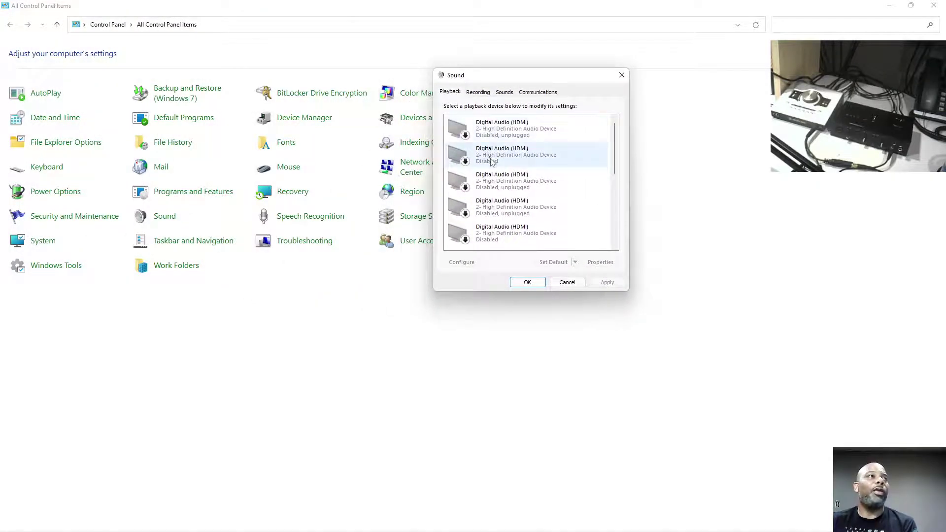
scroll(542, 220, down, 5)
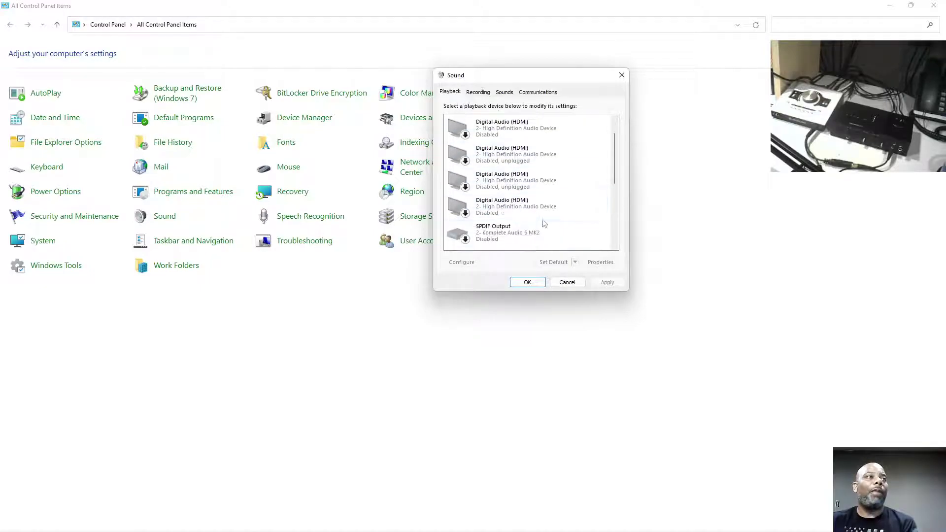
scroll(547, 237, down, 4)
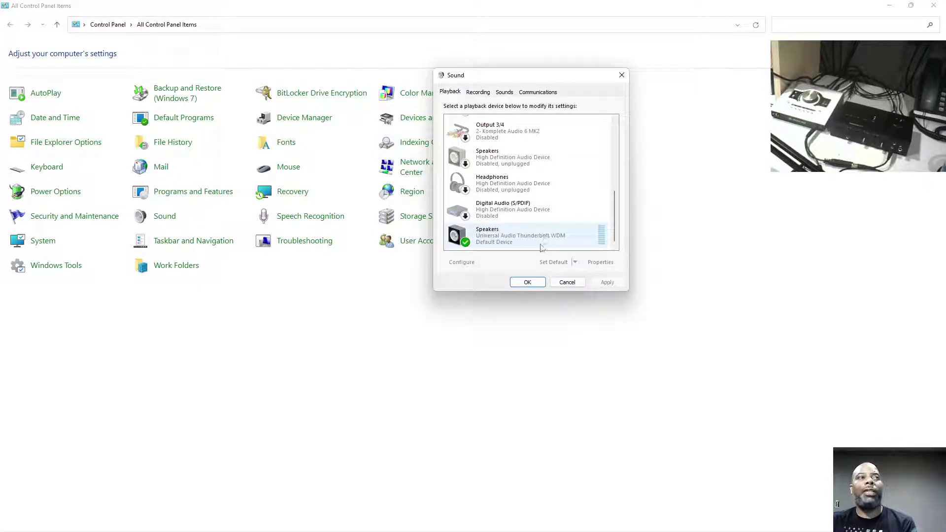
scroll(545, 236, up, 5)
click(479, 93)
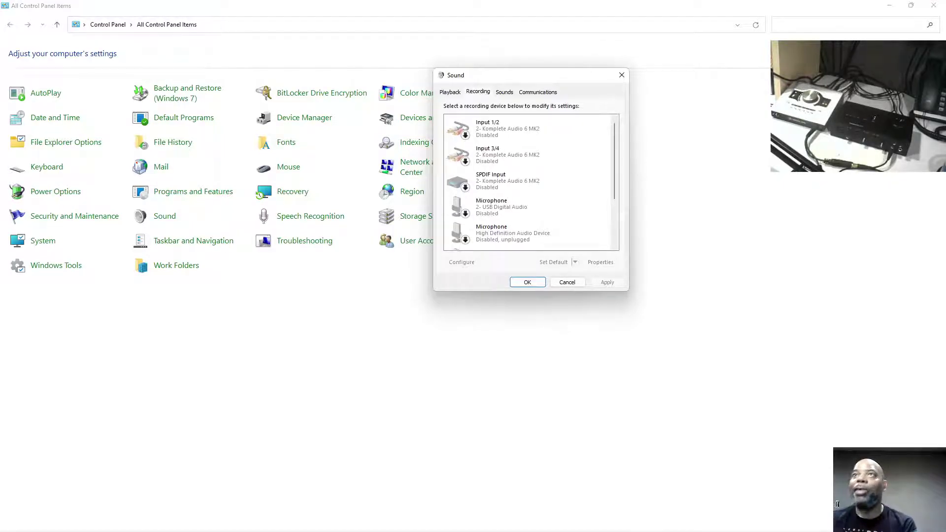
key(alt+Tab)
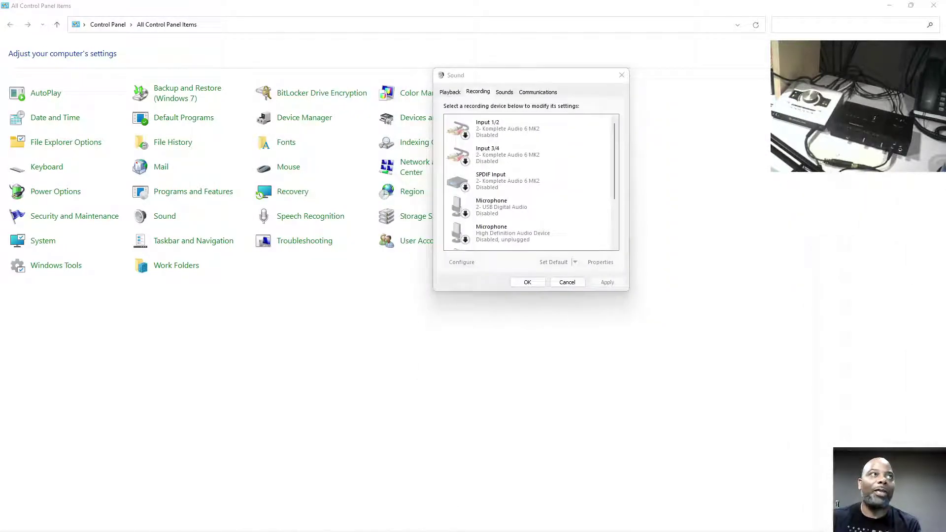
click(527, 282)
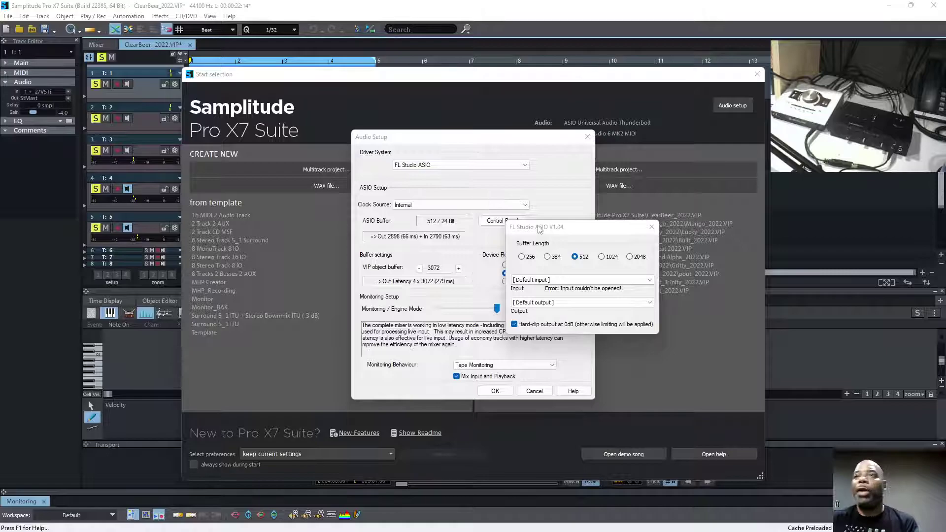
Step: Select the default input and default output in the FL Studio ASIO driver settings
click(551, 279)
click(550, 289)
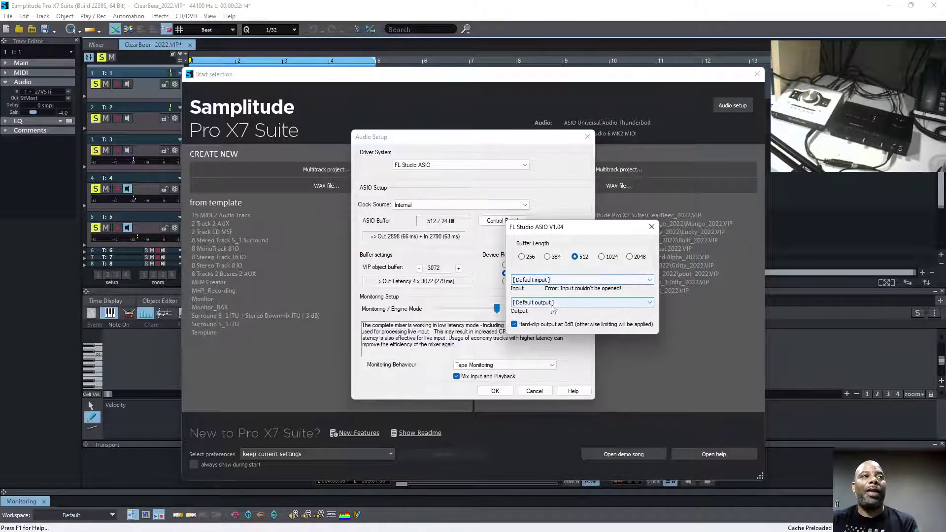
click(555, 303)
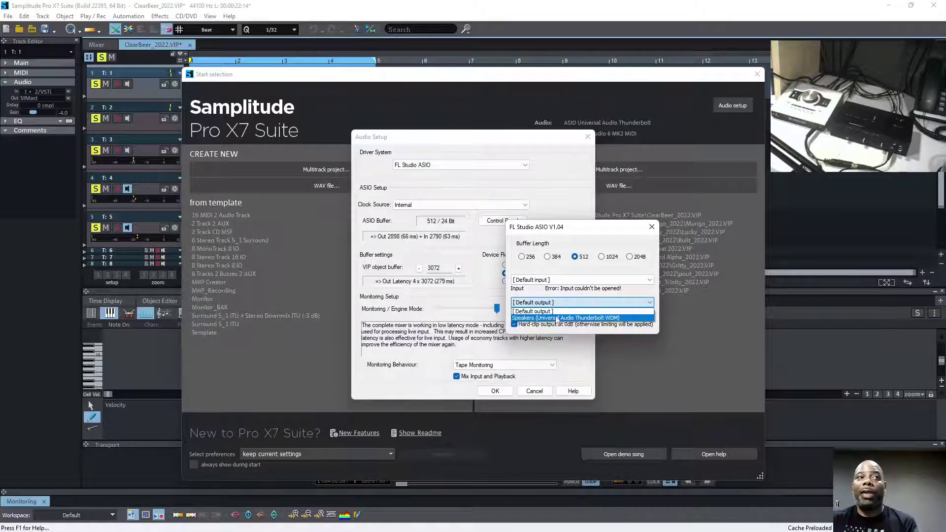
click(559, 311)
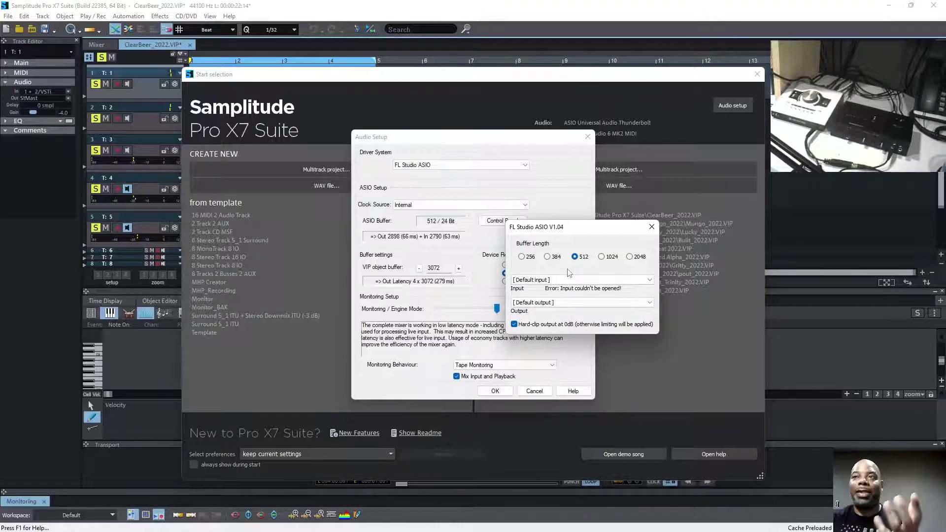
Step: Close the FL Studio ASIO driver settings, confirm the audio setup and close Samplitude's start selection window
click(651, 227)
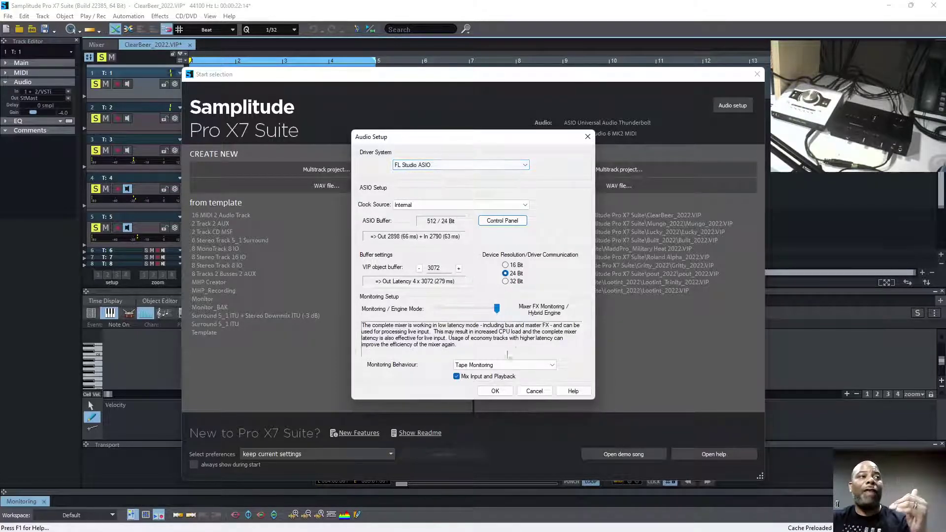
click(495, 391)
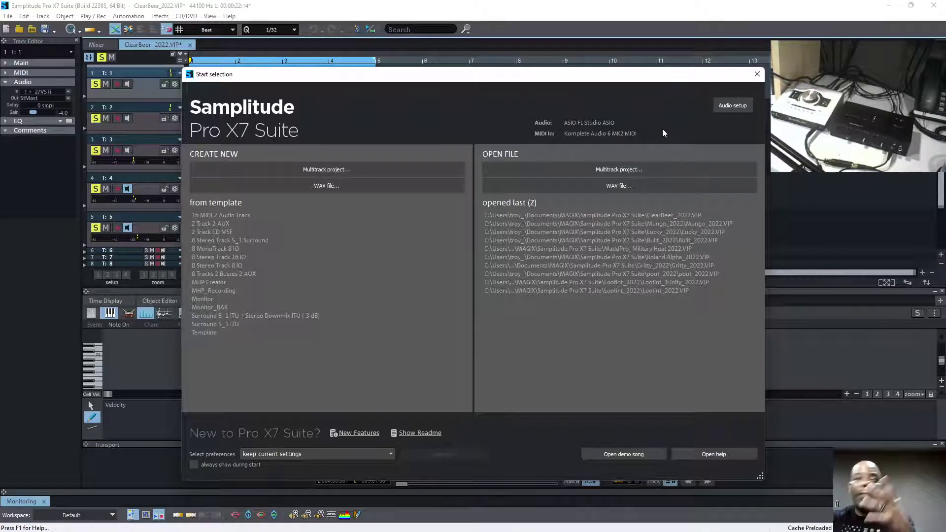
click(758, 75)
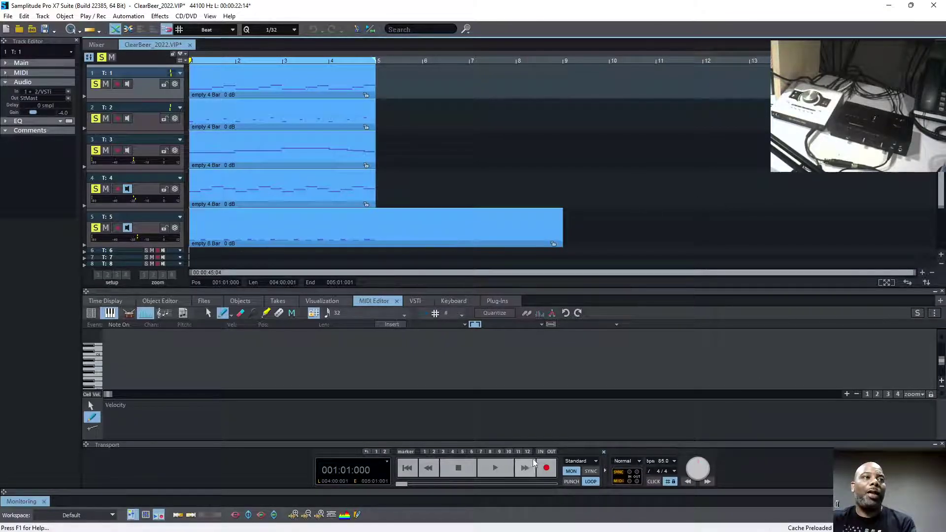
Step: Switch to OBS, start the project's playback in Samplitude and arrange the OBS window so its audio mixer can be watched alongside the tracks
key(alt+Tab)
drag(313, 95, 234, 71)
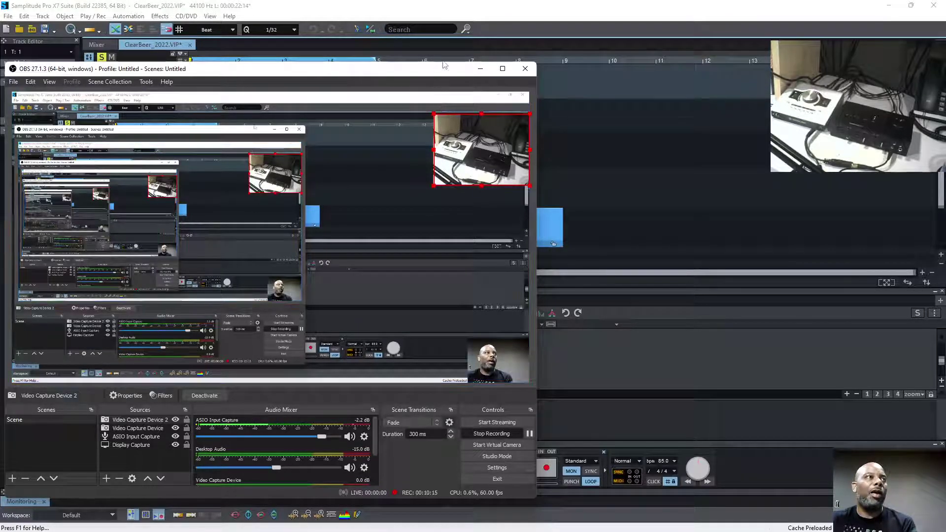
drag(440, 63, 621, 48)
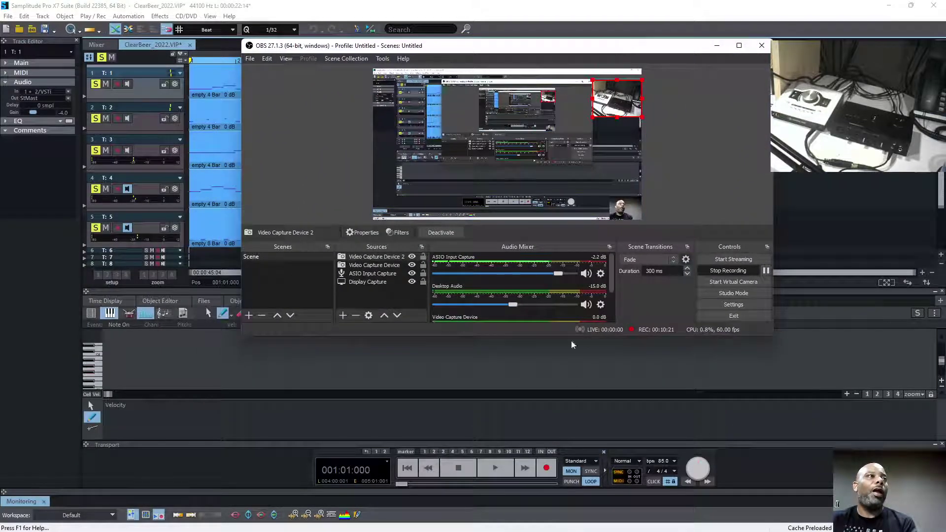
click(495, 469)
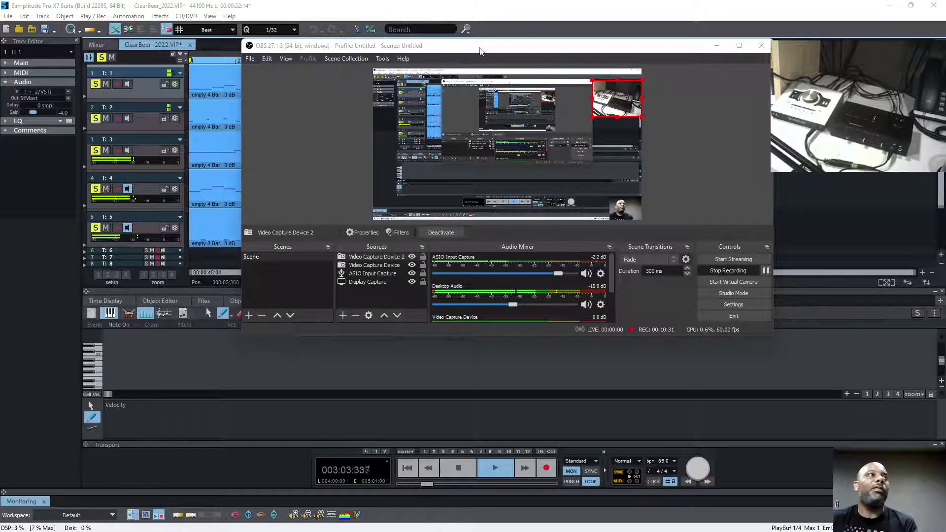
drag(480, 47, 516, 213)
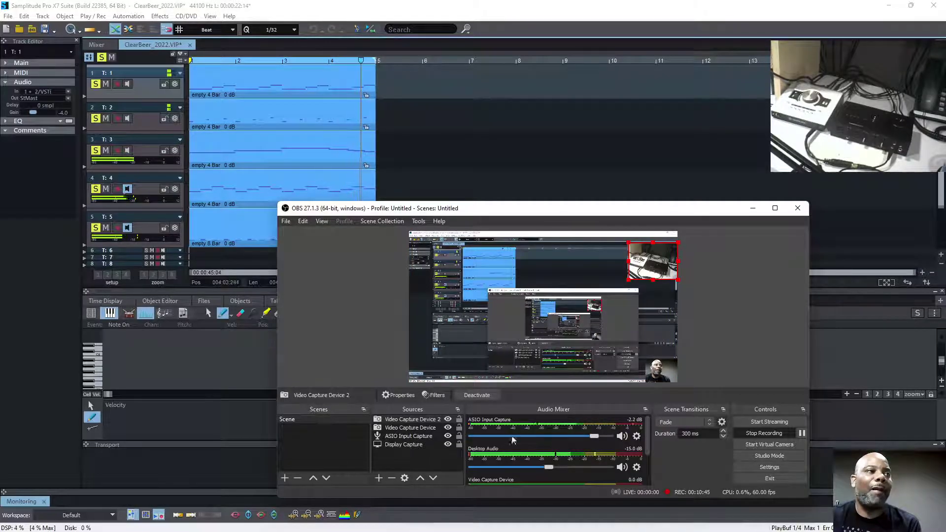
Step: Test the Desktop Audio level in the OBS mixer by lowering it to -92.9 dB and raising it to -17.5 dB
drag(550, 469, 475, 467)
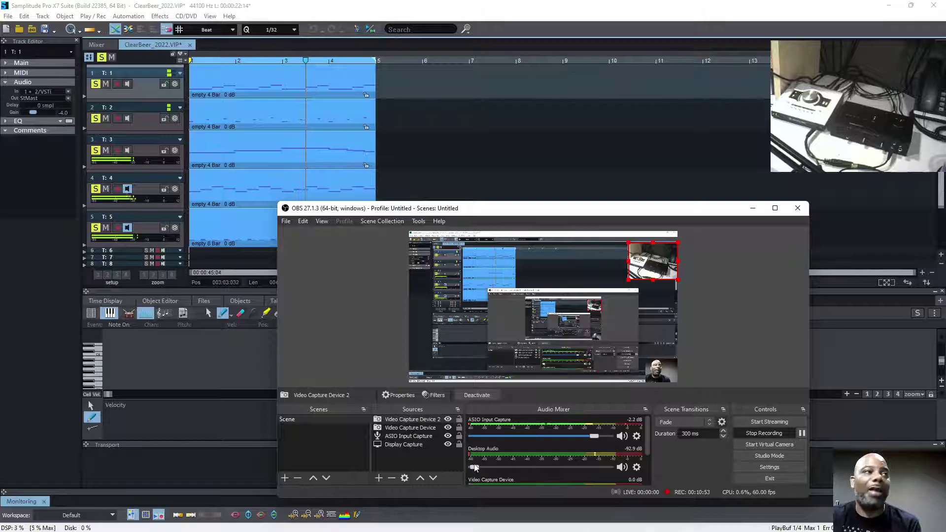
drag(475, 467, 543, 470)
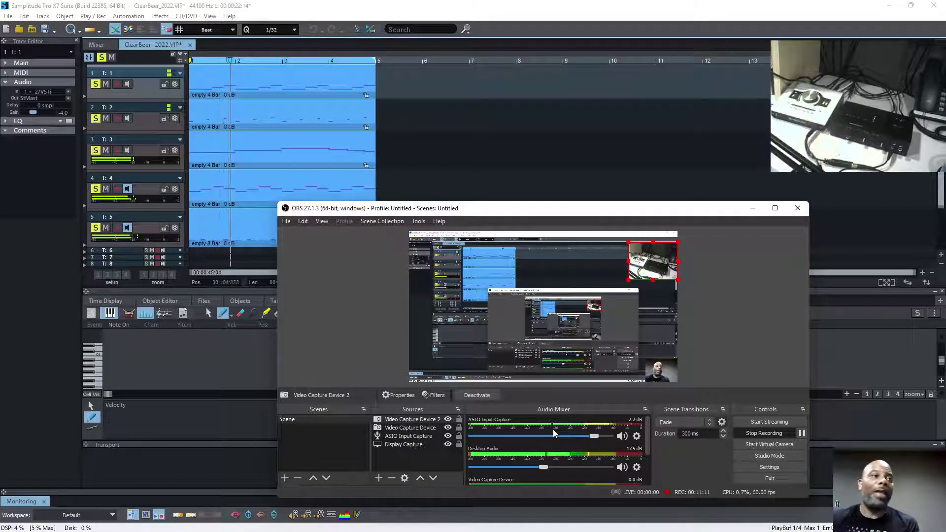
Step: Put the OBS window away without exiting the program, keeping its recording running
click(796, 209)
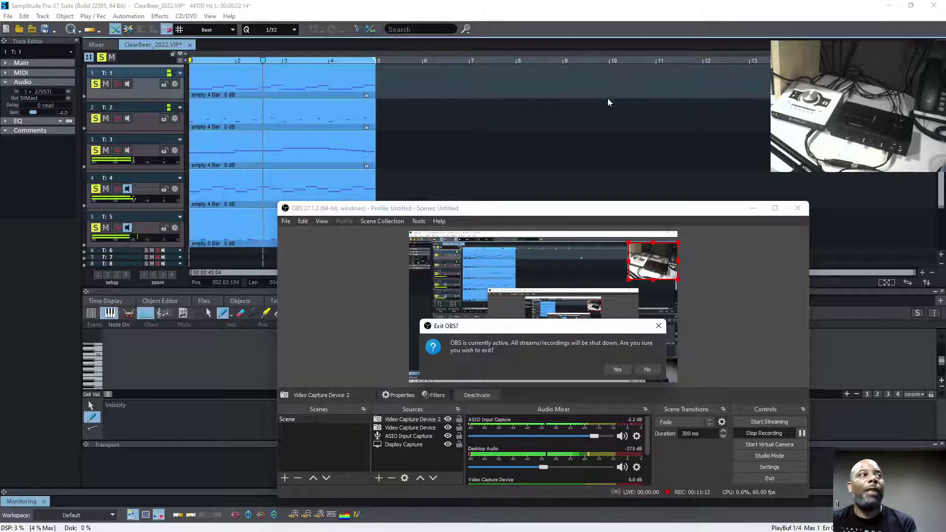
click(647, 371)
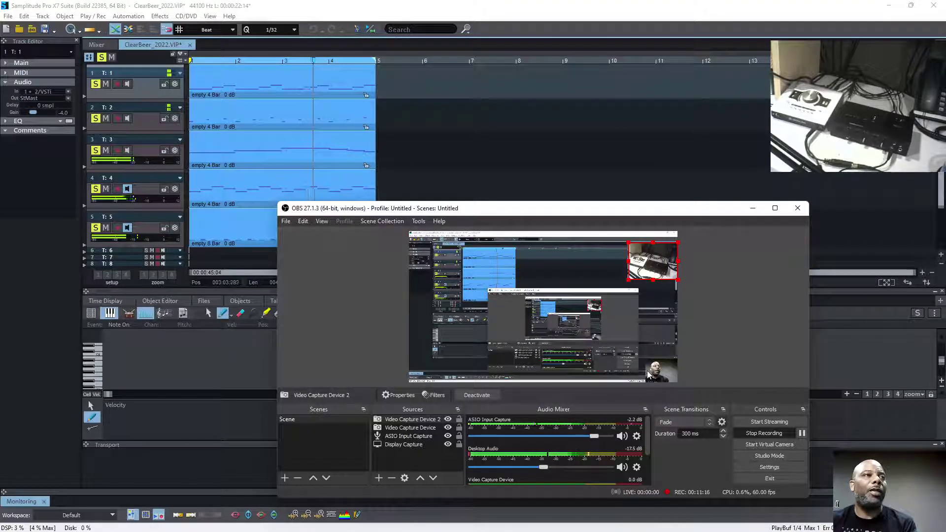
click(752, 208)
Step: Open Samplitude's start selection to check the active audio driver and bring the OBS window back to the front
click(234, 18)
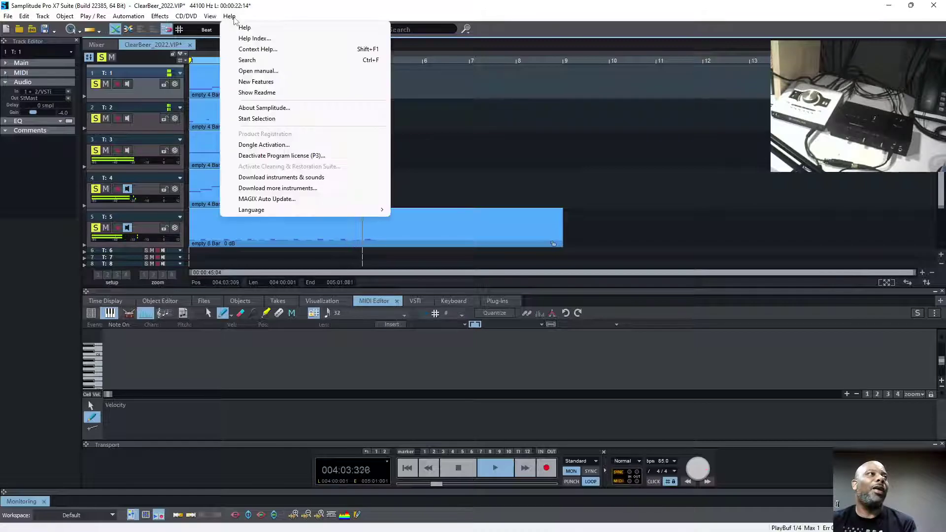
click(283, 120)
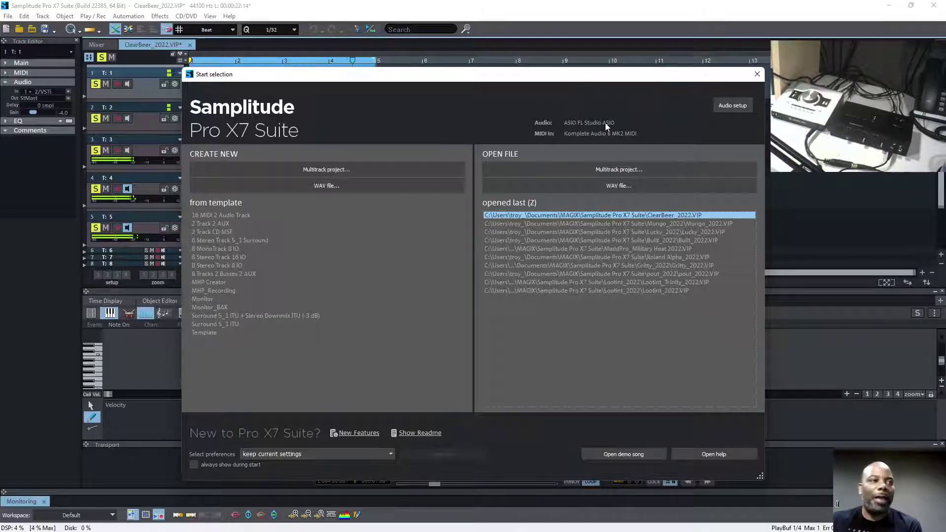
mouse_move(605, 528)
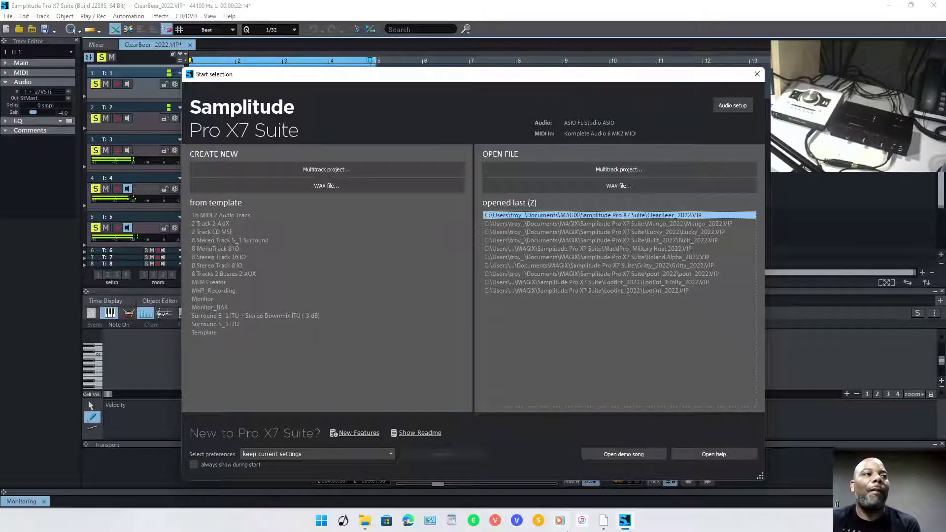
click(605, 523)
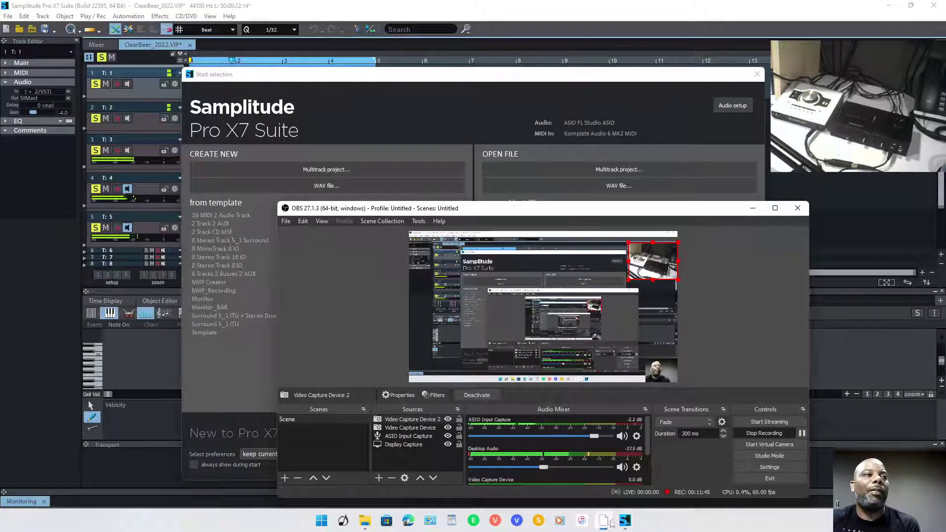